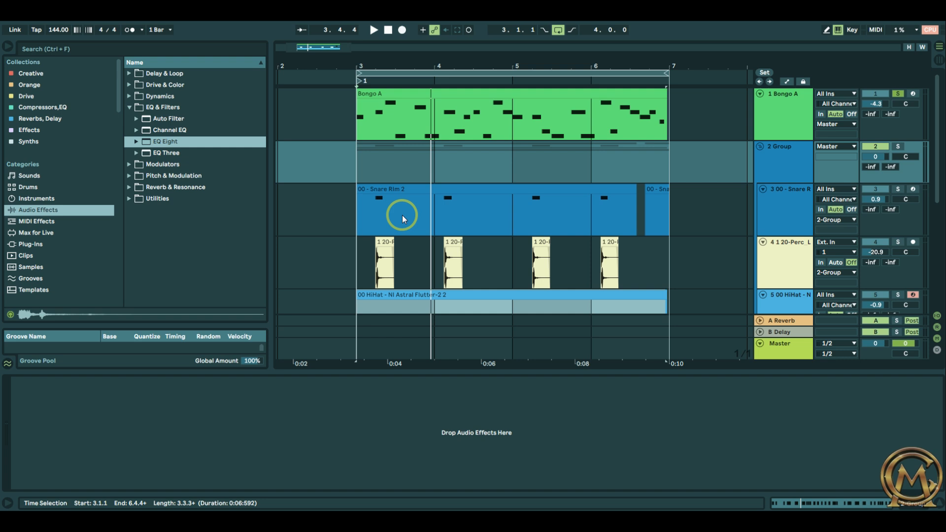
Step: Play the loop with Bongo A unsoloed and set the Bongo A track volume to -1.6 dB
{"action": "key", "text": "space"}
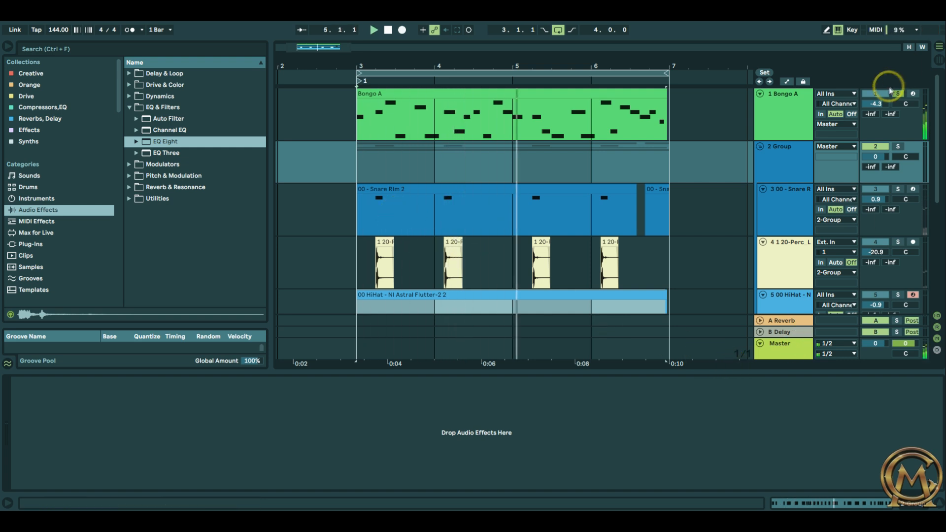
{"action": "left_click_drag", "start_coordinate": [885, 104], "coordinate": [885, 99]}
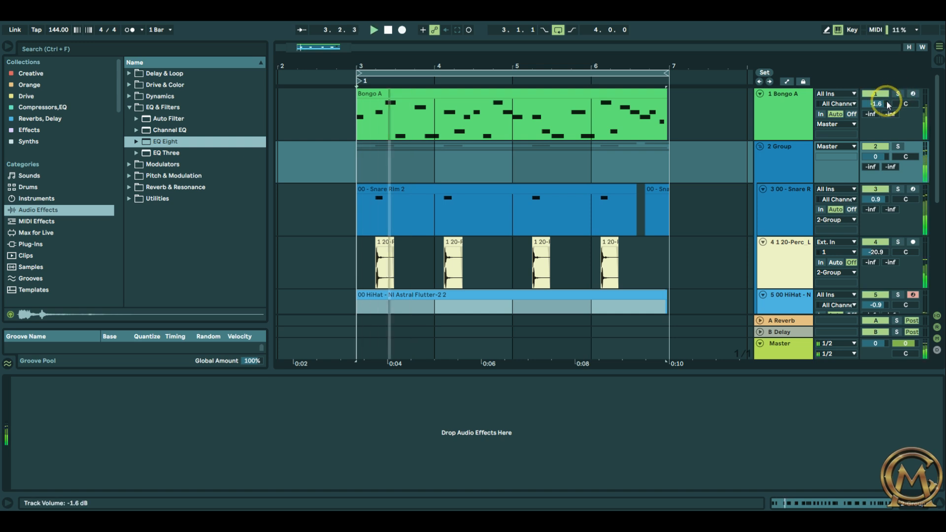
{"action": "scroll", "coordinate": [793, 260], "scroll_direction": "down", "scroll_amount": 1}
{"action": "scroll", "coordinate": [793, 261], "scroll_direction": "up", "scroll_amount": 1}
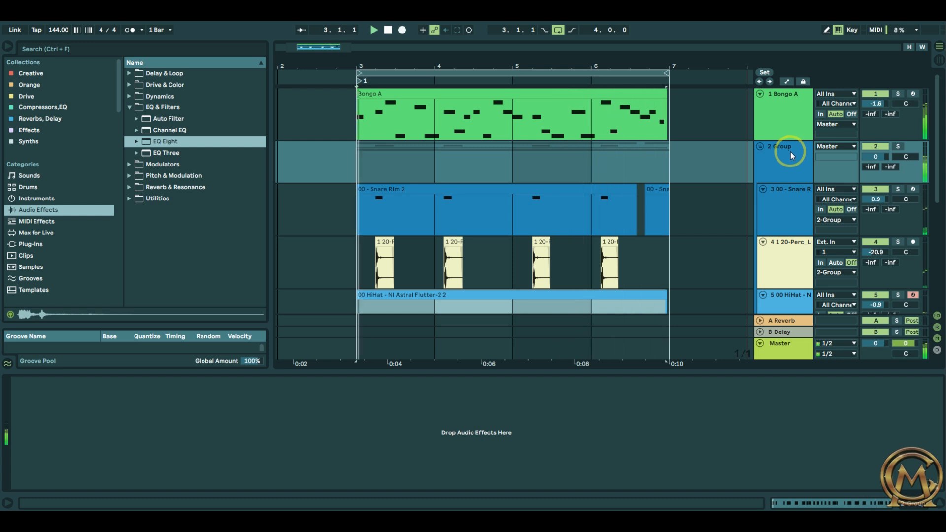
Step: Show the devices on the Bongo A track and browse the Effects collection
{"action": "left_click", "coordinate": [783, 123]}
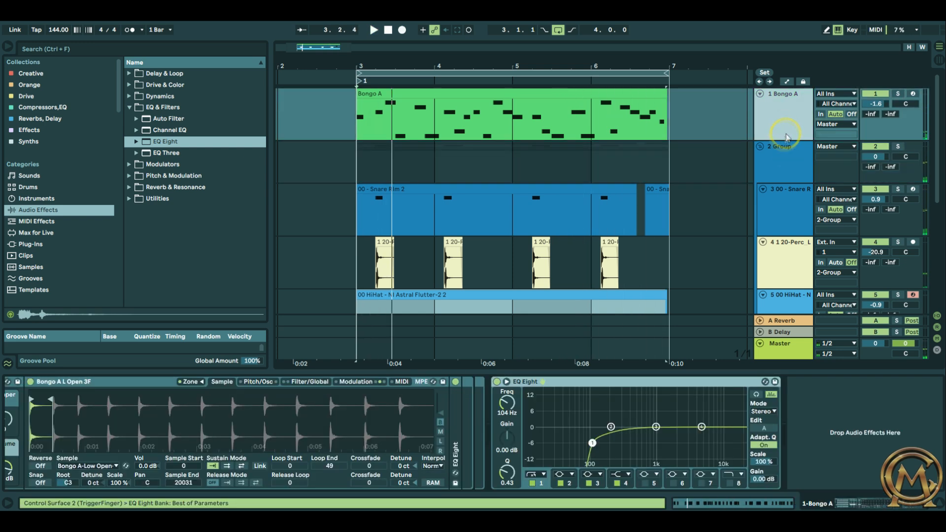
{"action": "left_click", "coordinate": [39, 134]}
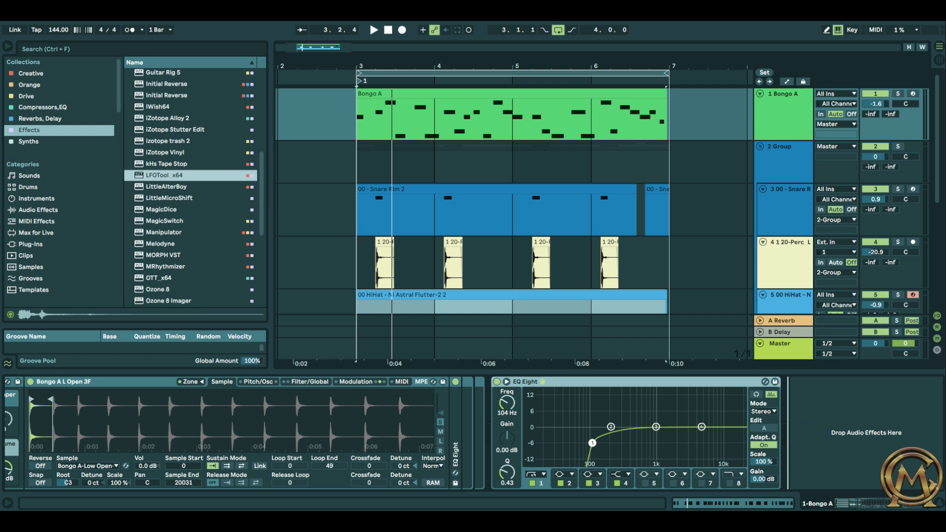
{"action": "key", "text": "Return"}
Step: Play the loop with the drum group and set the Bongo A track volume to -1.4 dB
{"action": "left_click", "coordinate": [784, 166]}
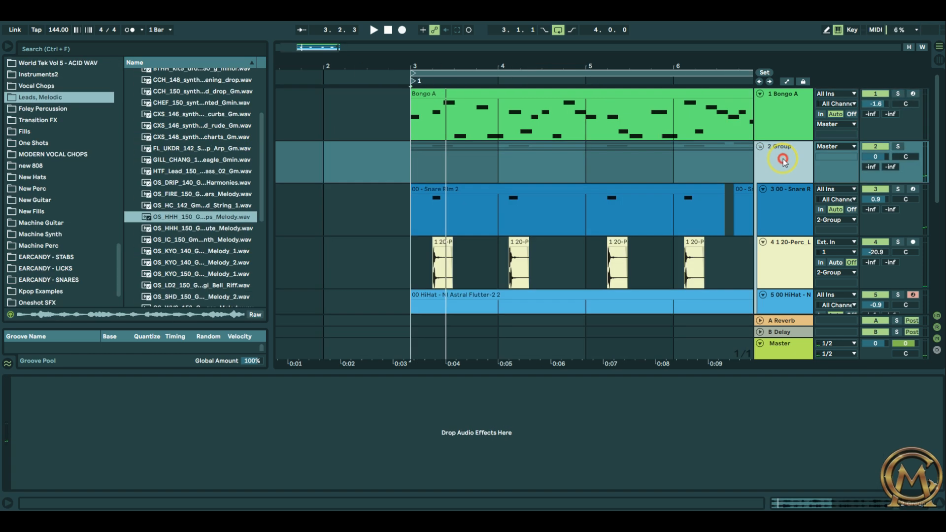
{"action": "key", "text": "space"}
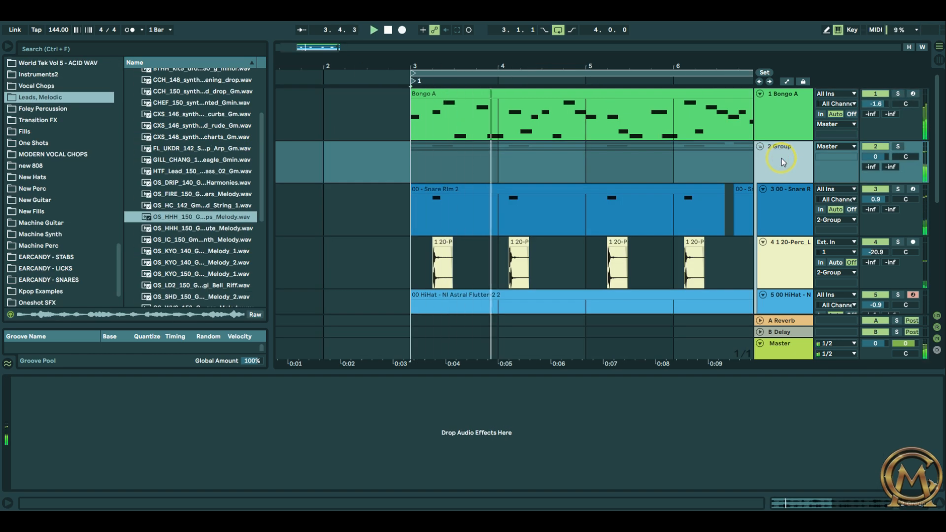
{"action": "left_click_drag", "start_coordinate": [707, 53], "coordinate": [707, 63]}
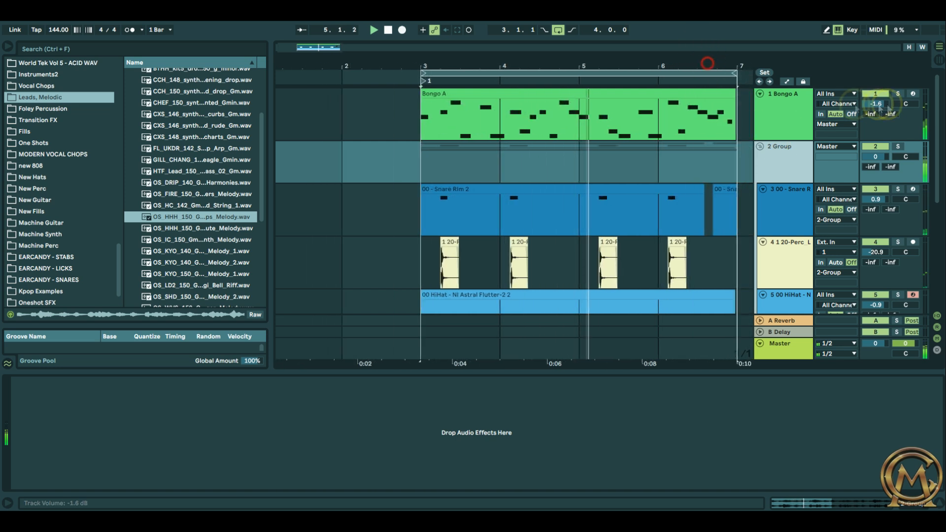
{"action": "left_click_drag", "start_coordinate": [881, 105], "coordinate": [882, 105]}
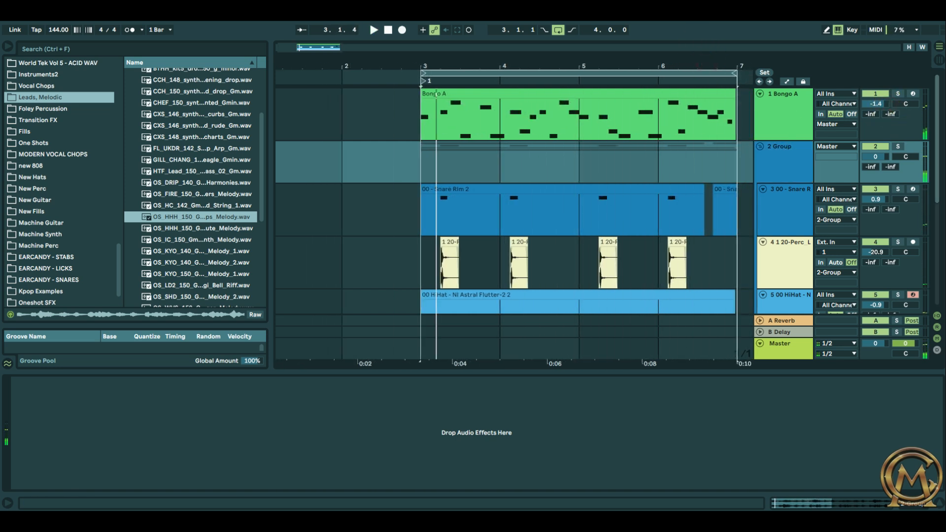
Step: Add LFOTool_x64 after EQ Eight on the Bongo A track and flatten its LFO curve at maximum level
{"action": "left_click", "coordinate": [782, 153]}
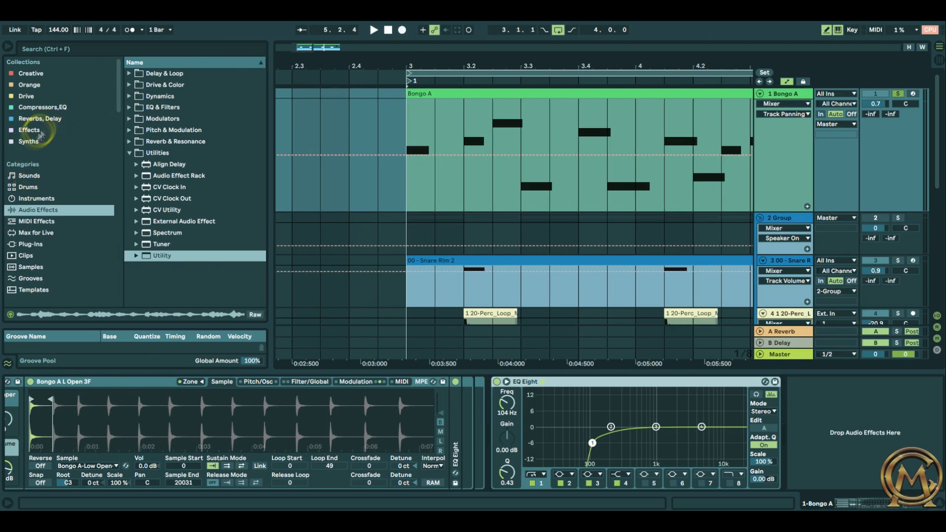
{"action": "left_click", "coordinate": [154, 132]}
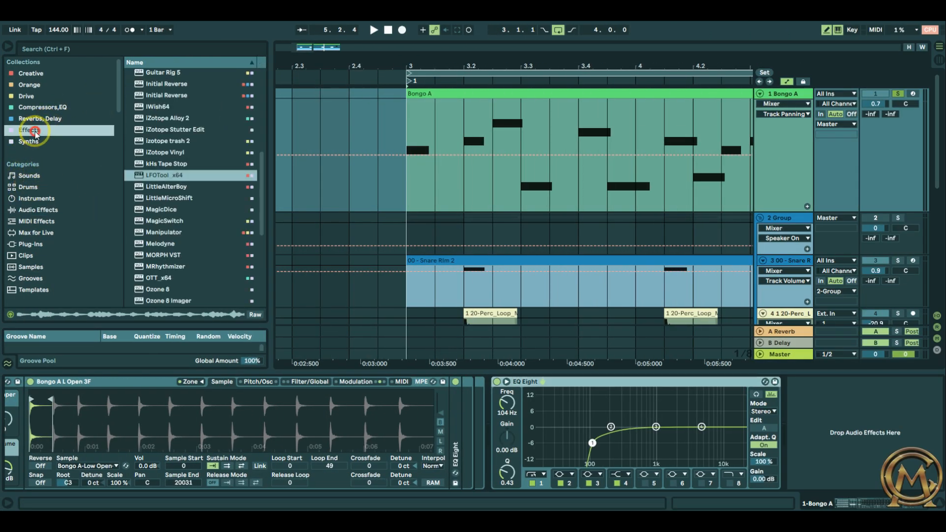
{"action": "left_click_drag", "start_coordinate": [172, 178], "coordinate": [844, 427]}
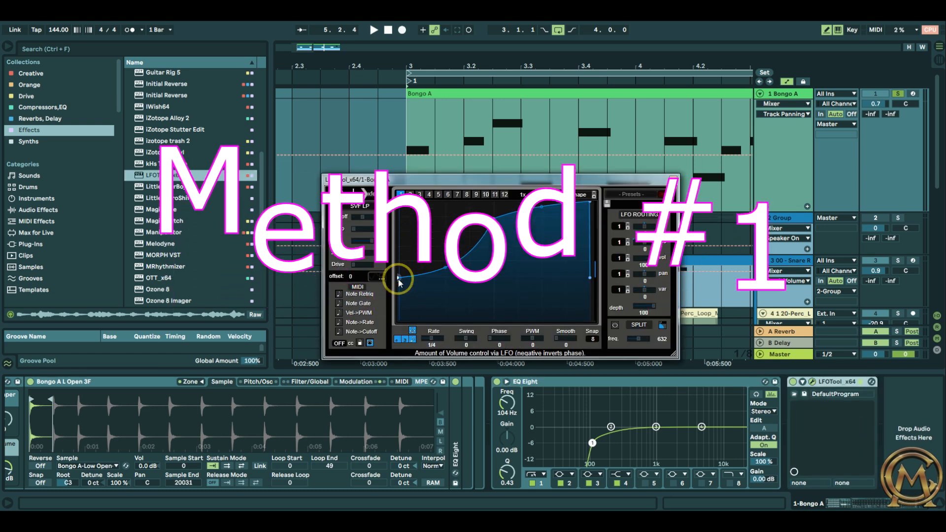
{"action": "left_click_drag", "start_coordinate": [398, 277], "coordinate": [399, 196]}
{"action": "left_click_drag", "start_coordinate": [493, 218], "coordinate": [495, 196]}
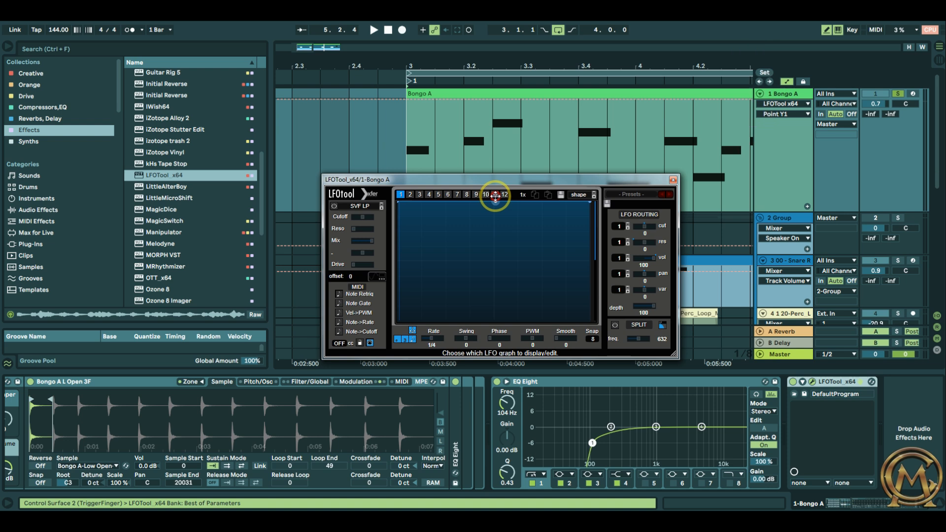
Step: Enable the LFOTool filter and set its filter type to Reverb
{"action": "left_click", "coordinate": [335, 206]}
{"action": "left_click", "coordinate": [348, 208]}
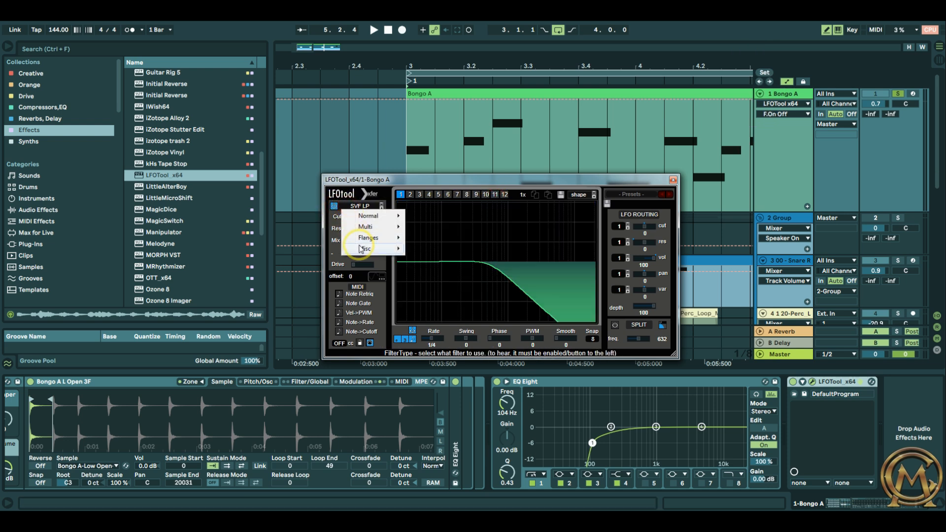
{"action": "mouse_move", "coordinate": [364, 248]}
{"action": "left_click", "coordinate": [431, 372]}
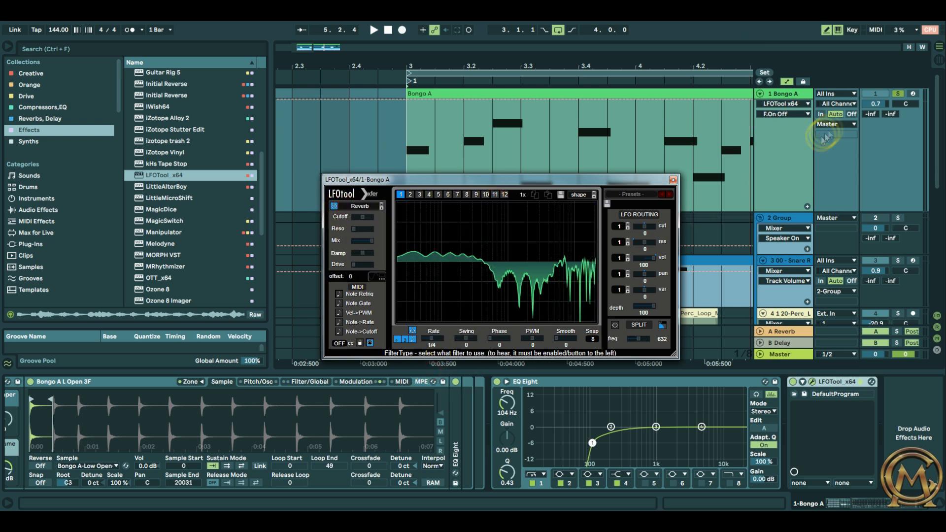
Step: Play the loop, raise the reverb filter's Drive slightly and set the Bongo A track volume to -1.5 dB
{"action": "key", "text": "space"}
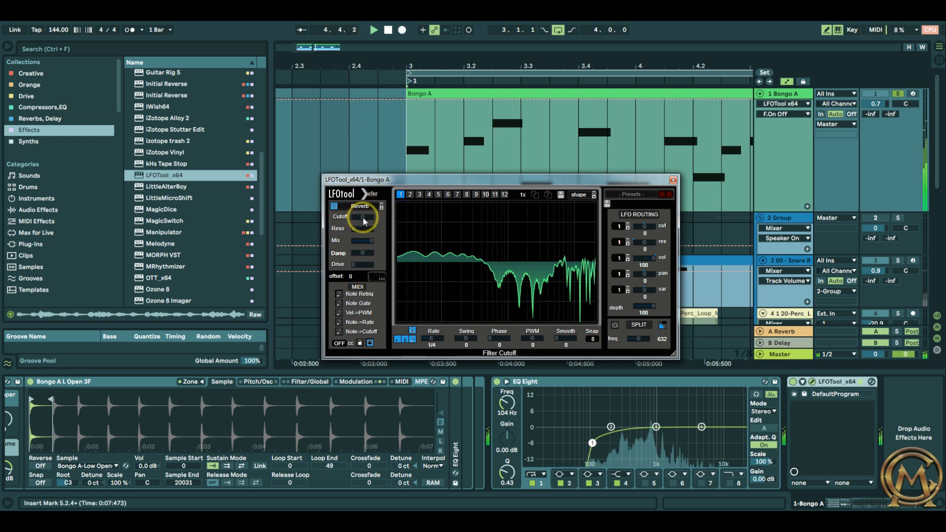
{"action": "left_click_drag", "start_coordinate": [367, 265], "coordinate": [370, 266]}
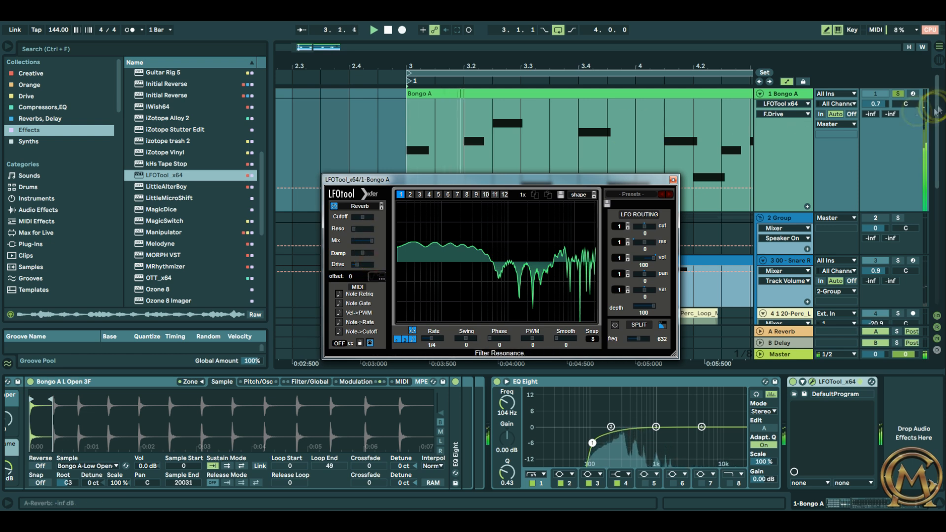
{"action": "left_click_drag", "start_coordinate": [875, 104], "coordinate": [875, 104]}
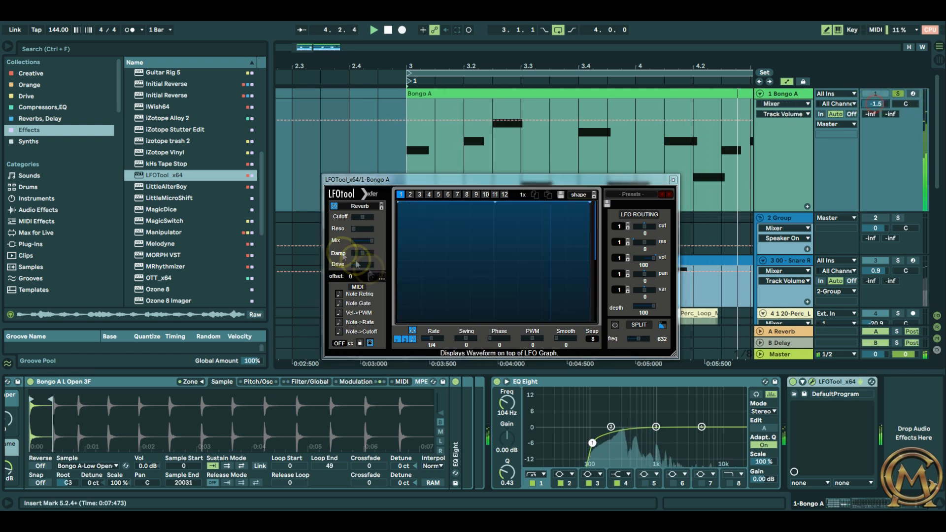
Step: Lower the reverb filter's Cutoff slightly and raise its Reso while the loop plays
{"action": "left_click_drag", "start_coordinate": [362, 221], "coordinate": [359, 223]}
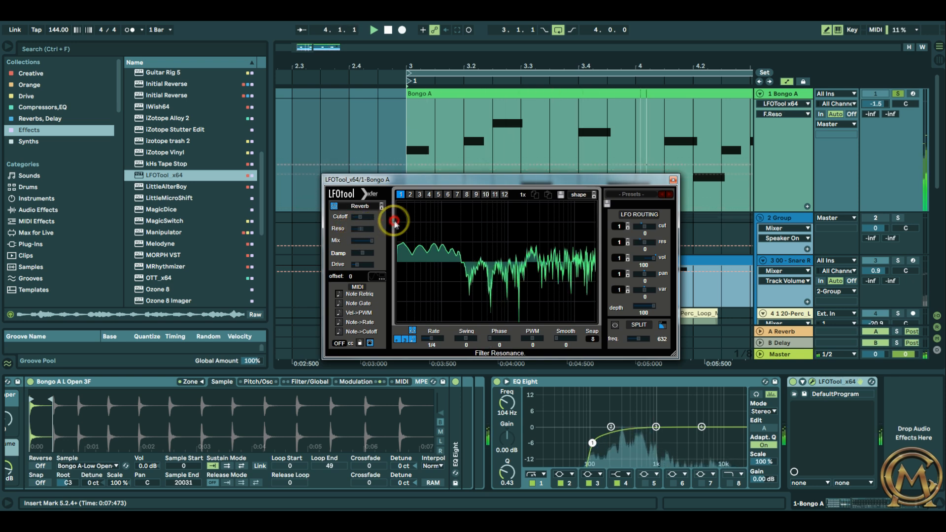
{"action": "mouse_move", "coordinate": [394, 221]}
{"action": "left_mouse_down"}
{"action": "mouse_move", "coordinate": [412, 216]}
{"action": "mouse_move", "coordinate": [389, 227]}
{"action": "left_mouse_up"}
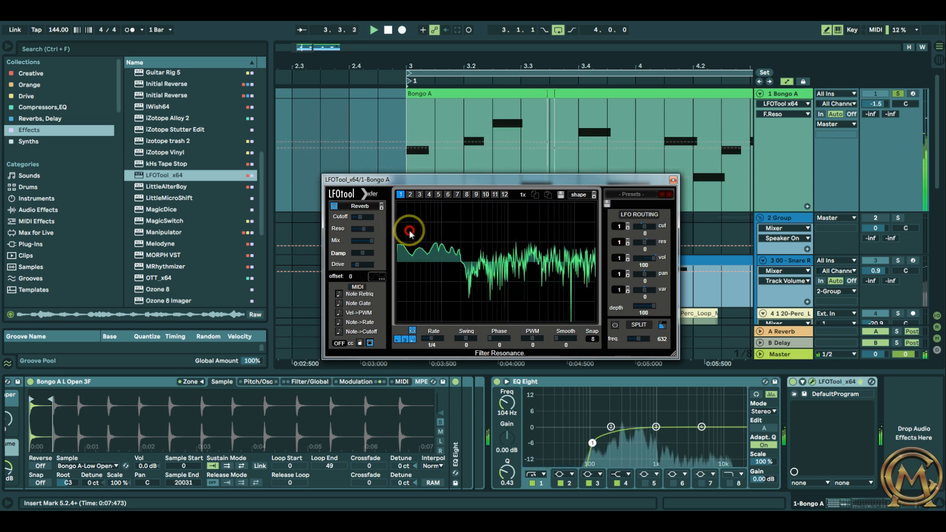
{"action": "left_click_drag", "start_coordinate": [394, 236], "coordinate": [425, 231]}
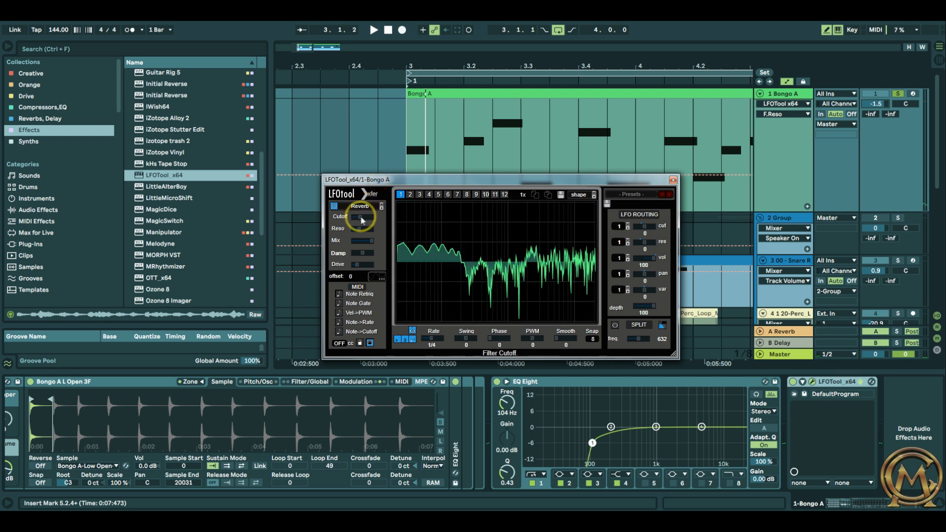
Step: Close the LFOTool window and draw F.Cutoff automation dips on Bongo A at 3.2 and 3.4
{"action": "left_click", "coordinate": [672, 181]}
{"action": "left_click_drag", "start_coordinate": [470, 170], "coordinate": [477, 177]}
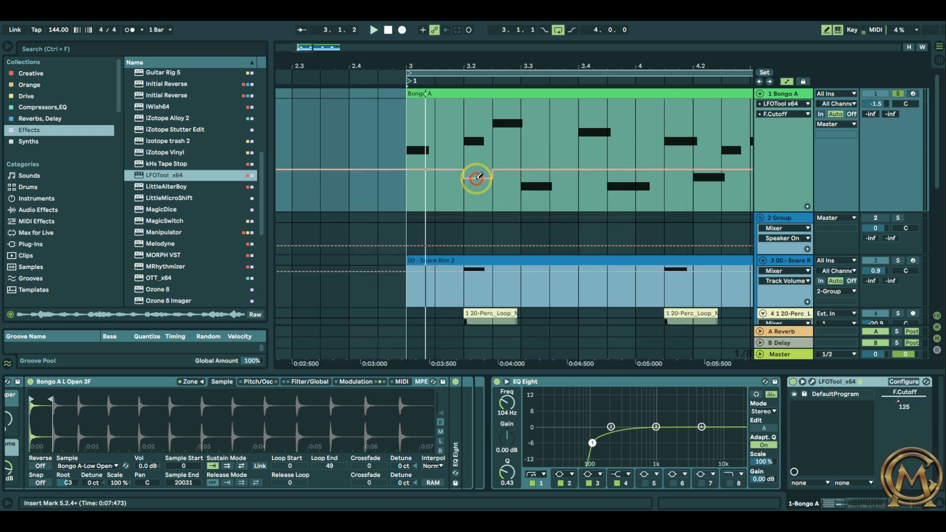
{"action": "left_click_drag", "start_coordinate": [599, 175], "coordinate": [599, 183]}
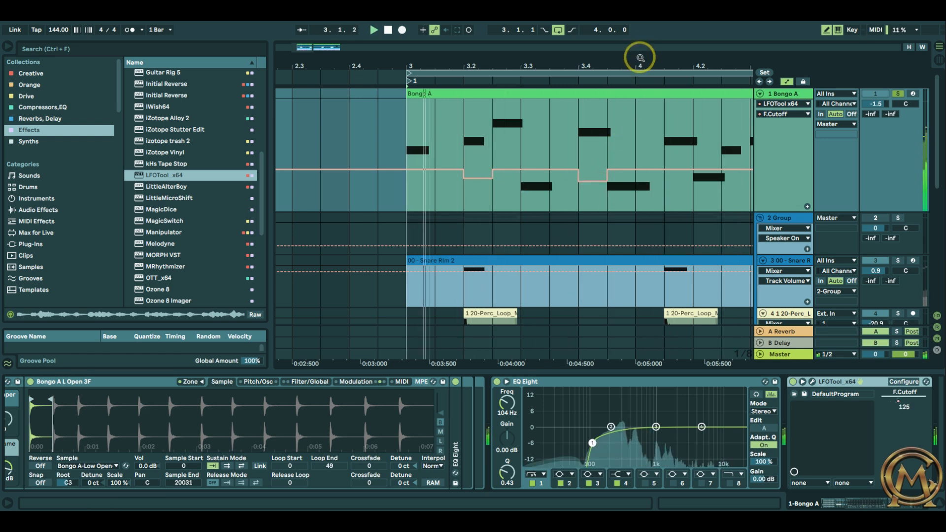
Step: Draw F.Cutoff automation dips at the snare hits in bars 4 and 5, restoring the base level after the bar 4 hit
{"action": "left_click_drag", "start_coordinate": [641, 57], "coordinate": [537, 56]}
{"action": "mouse_move", "coordinate": [635, 176]}
{"action": "left_mouse_down"}
{"action": "mouse_move", "coordinate": [636, 189]}
{"action": "mouse_move", "coordinate": [636, 170]}
{"action": "mouse_move", "coordinate": [654, 186]}
{"action": "mouse_move", "coordinate": [601, 178]}
{"action": "left_mouse_up"}
{"action": "left_click", "coordinate": [648, 176]}
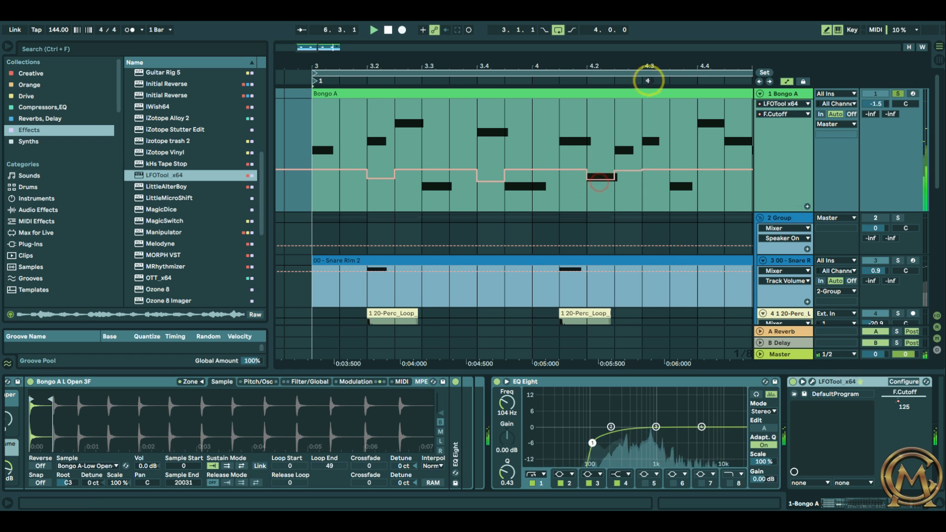
{"action": "left_click_drag", "start_coordinate": [654, 64], "coordinate": [654, 64]}
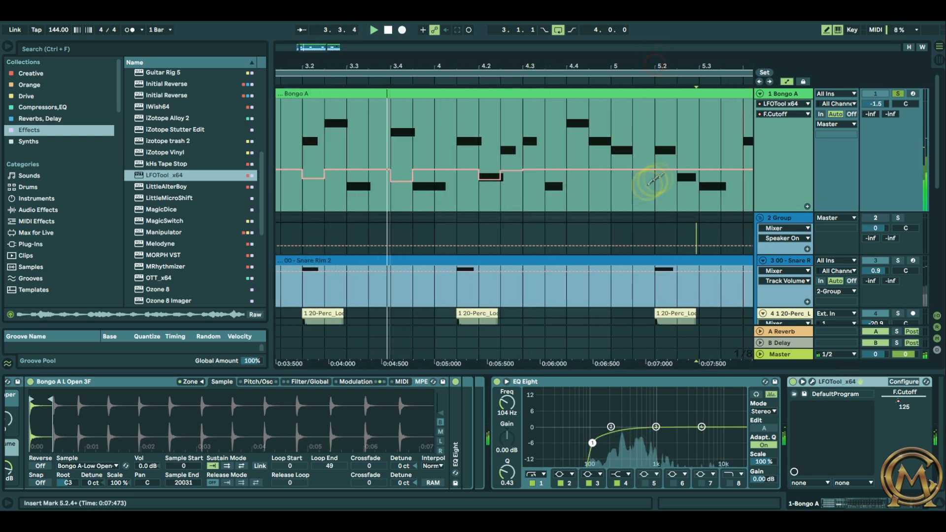
{"action": "left_click_drag", "start_coordinate": [668, 178], "coordinate": [670, 181]}
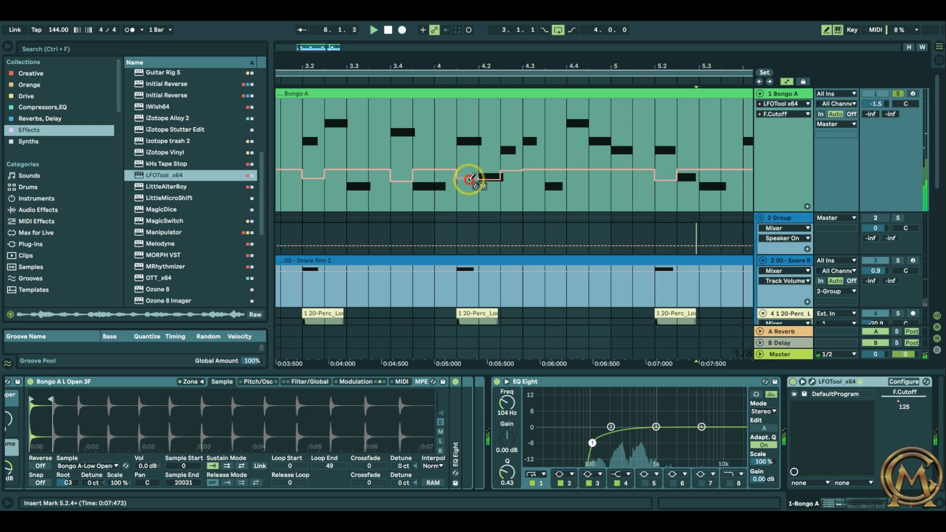
{"action": "left_click_drag", "start_coordinate": [488, 170], "coordinate": [488, 171]}
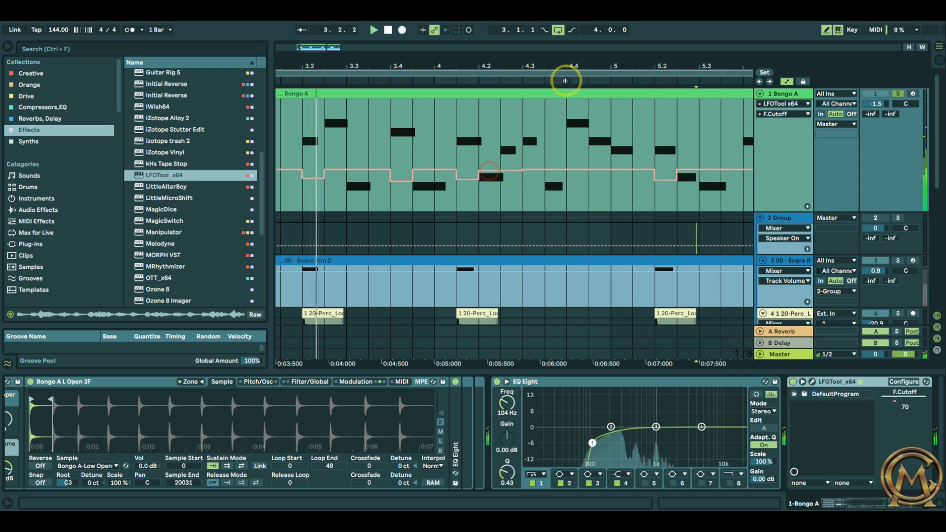
Step: Draw two F.Cutoff automation dips in bar 6 and make the dips at 3.4 and in bar 4 shallower
{"action": "left_click_drag", "start_coordinate": [575, 66], "coordinate": [488, 67]}
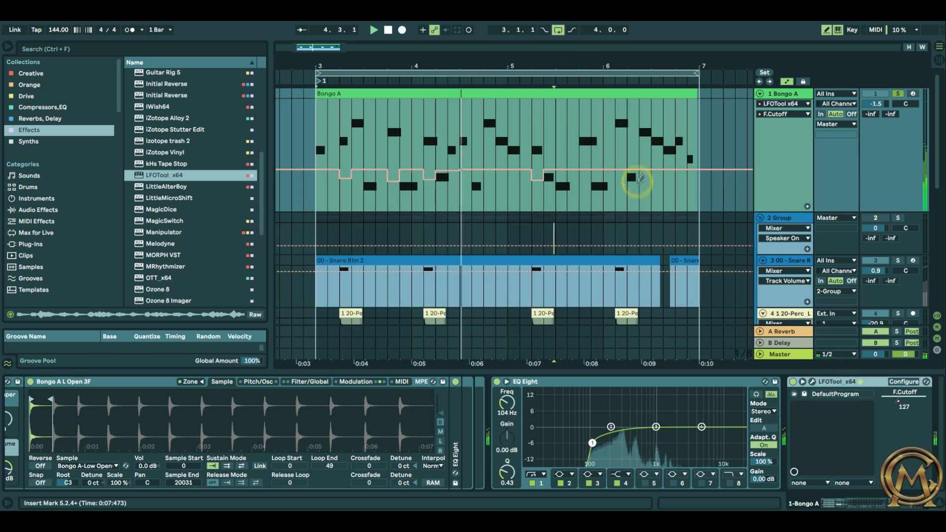
{"action": "mouse_move", "coordinate": [632, 179]}
{"action": "left_mouse_down"}
{"action": "mouse_move", "coordinate": [627, 186]}
{"action": "mouse_move", "coordinate": [679, 178]}
{"action": "left_mouse_up"}
{"action": "left_click_drag", "start_coordinate": [395, 175], "coordinate": [431, 175]}
Step: Listen to the automated Bongo A with the drum tracks, then reopen its device chain and solo it
{"action": "left_click", "coordinate": [808, 221]}
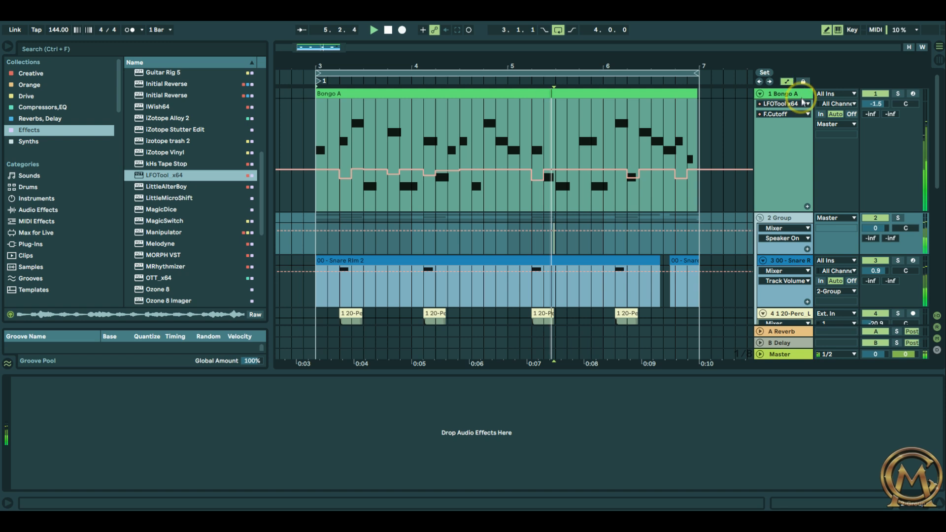
{"action": "scroll", "coordinate": [799, 219], "scroll_direction": "down", "scroll_amount": 4}
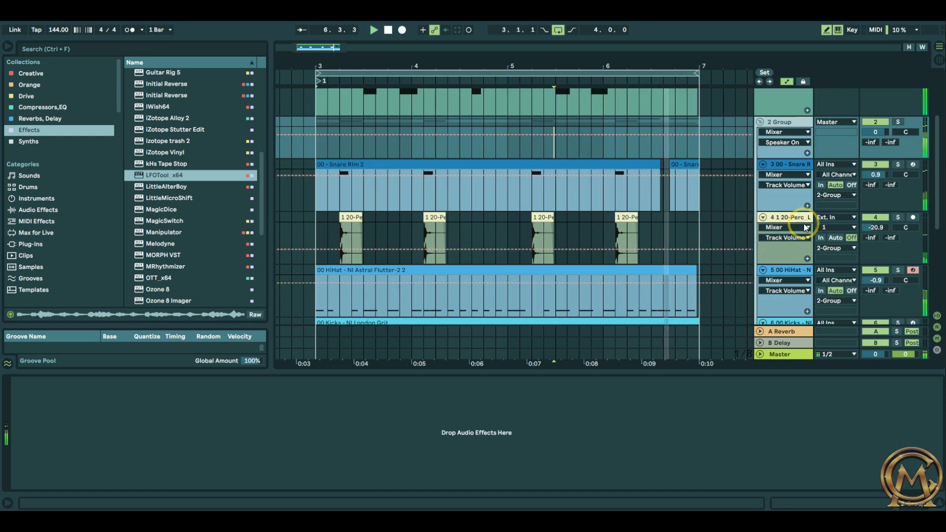
{"action": "scroll", "coordinate": [804, 227], "scroll_direction": "up", "scroll_amount": 4}
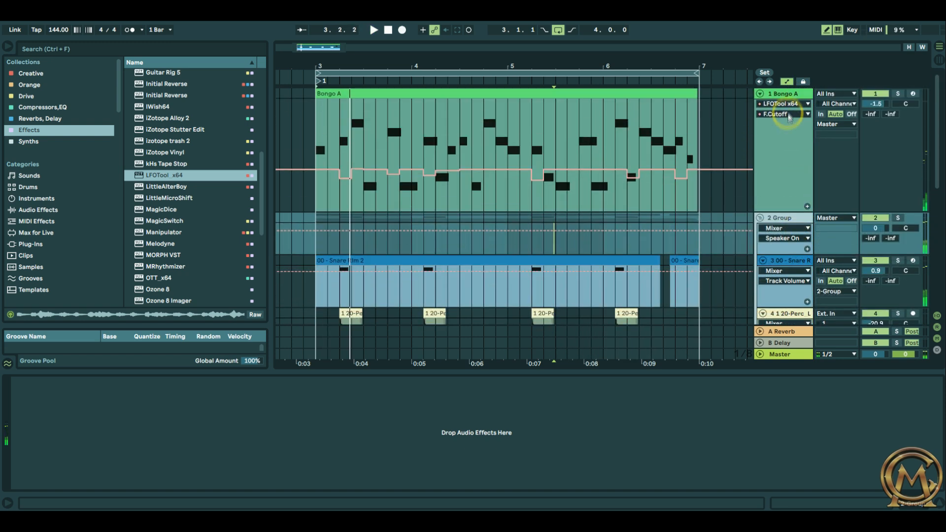
{"action": "left_click", "coordinate": [788, 95]}
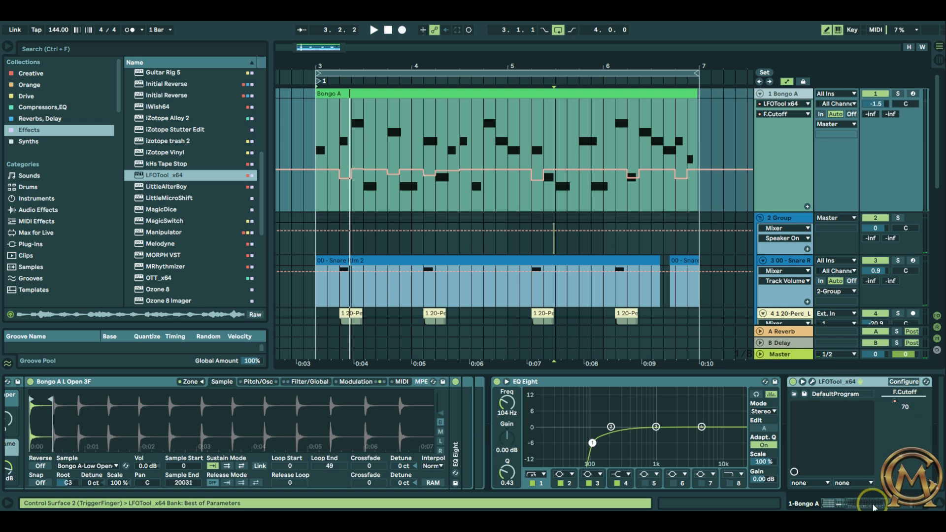
{"action": "left_click_drag", "start_coordinate": [873, 507], "coordinate": [936, 508]}
{"action": "left_click", "coordinate": [896, 95]}
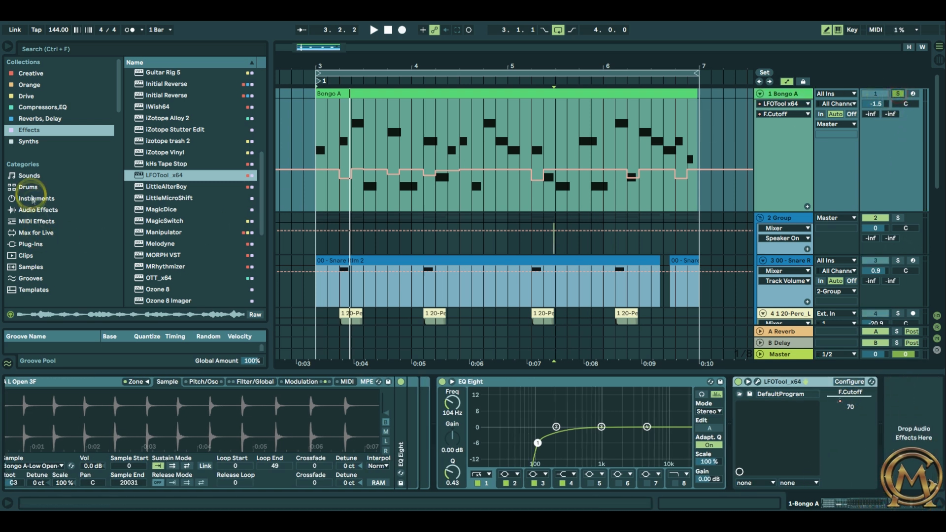
Step: Load FabFilter Timeless 3 from the Reverbs, Delay collection on Bongo A and adjust its Diffuse amount
{"action": "scroll", "coordinate": [188, 255], "scroll_direction": "down", "scroll_amount": 3}
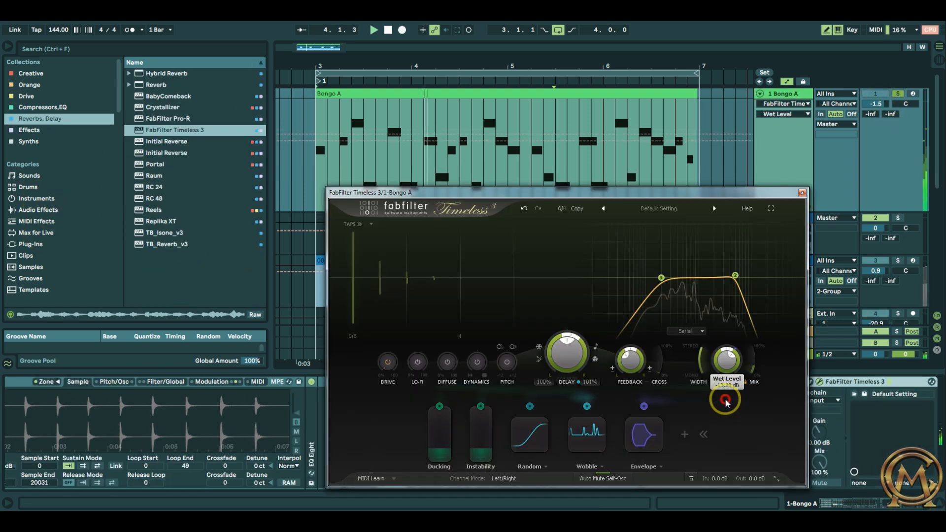
{"action": "mouse_move", "coordinate": [445, 364]}
{"action": "left_mouse_down"}
{"action": "mouse_move", "coordinate": [442, 372]}
{"action": "mouse_move", "coordinate": [441, 358]}
{"action": "left_mouse_up"}
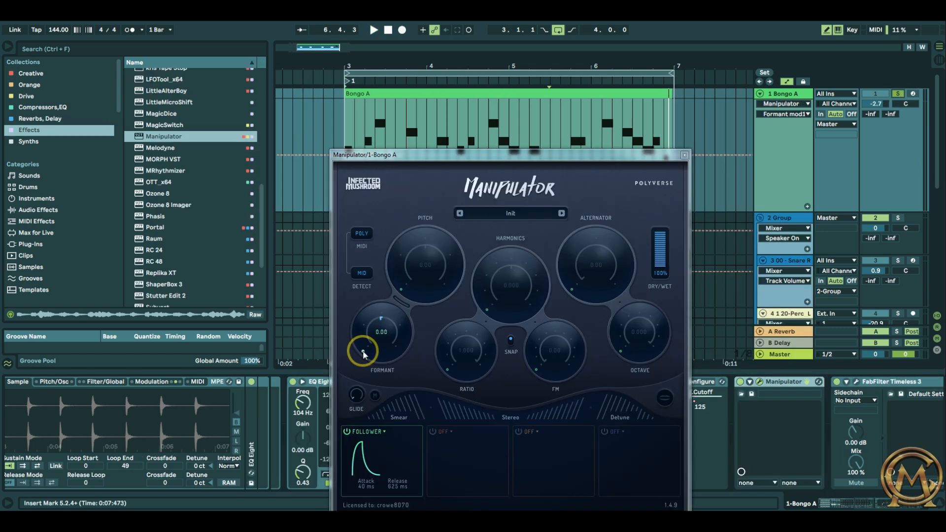
Step: Modulate Manipulator's Formant on the playing Bongo A, lower its Harmonics to about -3.1, and unsolo the track
{"action": "key", "text": "space"}
{"action": "left_click_drag", "start_coordinate": [363, 353], "coordinate": [362, 343]}
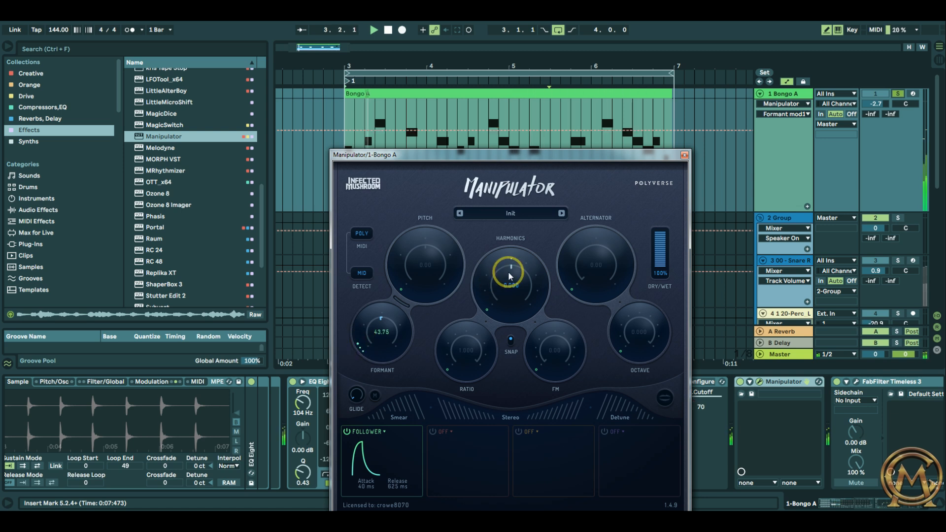
{"action": "left_click_drag", "start_coordinate": [510, 276], "coordinate": [503, 294]}
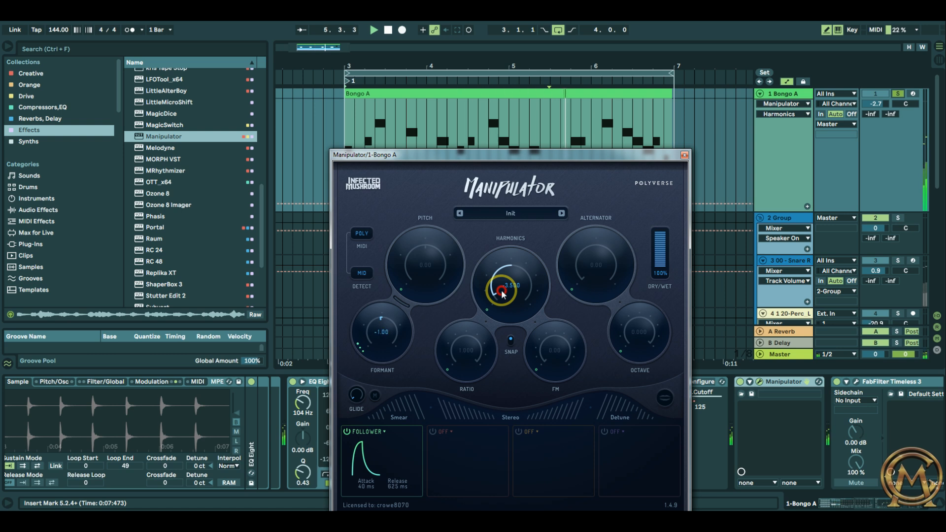
{"action": "left_click", "coordinate": [896, 94]}
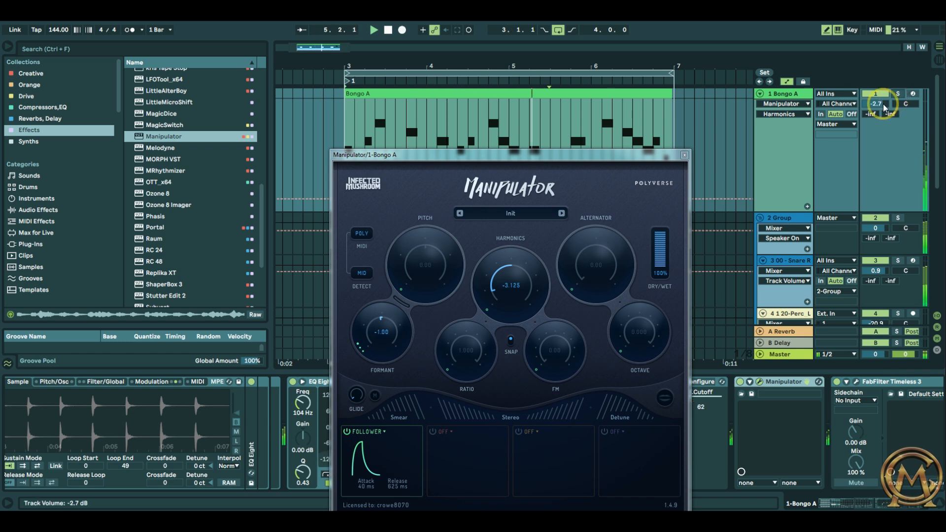
Step: Lower FabFilter Timeless 3's wet level and balance the unsoloed Bongo A in the full mix at -2.5 dB
{"action": "left_click", "coordinate": [857, 382]}
{"action": "left_click_drag", "start_coordinate": [722, 363], "coordinate": [726, 385]}
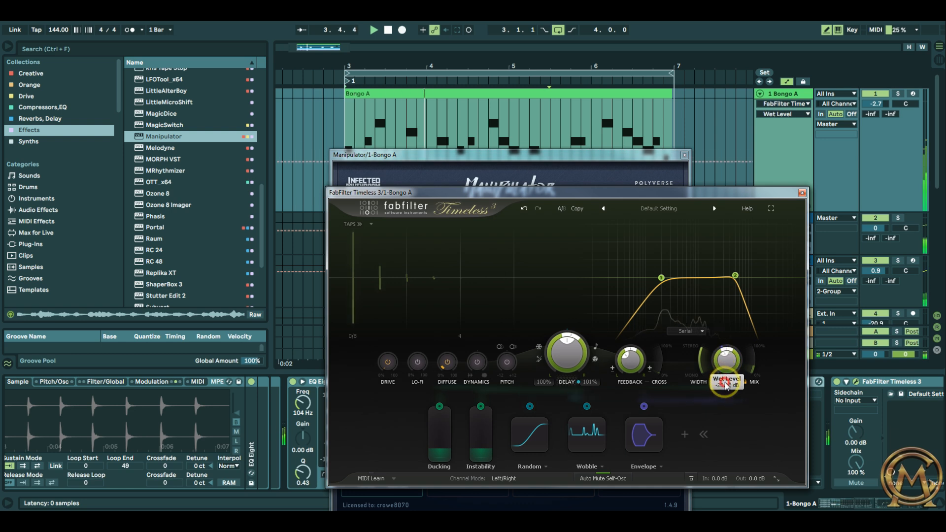
{"action": "left_click", "coordinate": [802, 192]}
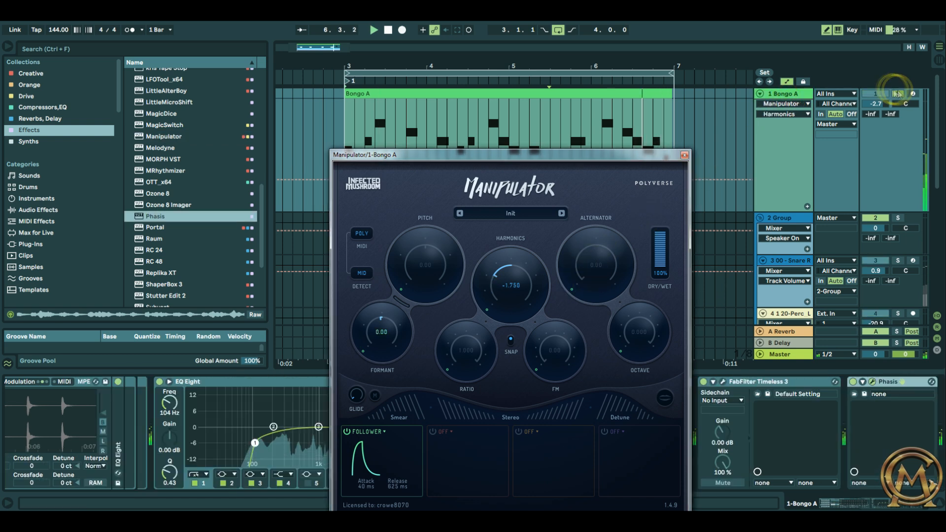
{"action": "left_click", "coordinate": [897, 94]}
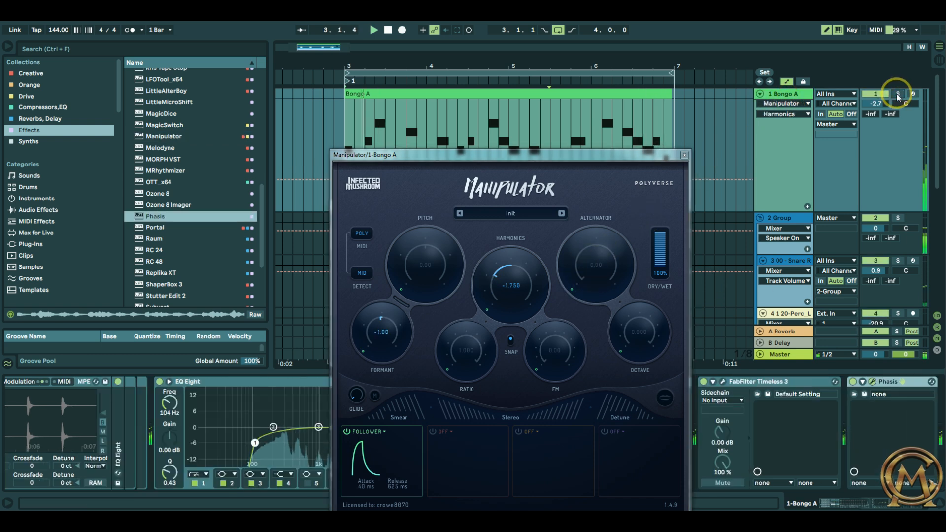
{"action": "left_click_drag", "start_coordinate": [879, 104], "coordinate": [879, 101]}
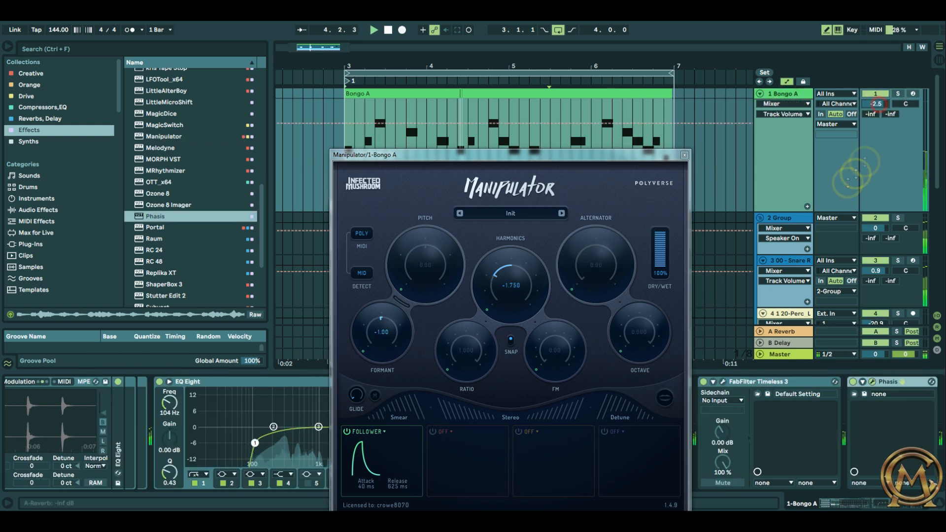
Step: Unmute the Back Up Synth Chops Melody track and listen to it with Bongo A and the drums
{"action": "left_click", "coordinate": [798, 220]}
{"action": "scroll", "coordinate": [819, 243], "scroll_direction": "down", "scroll_amount": 5}
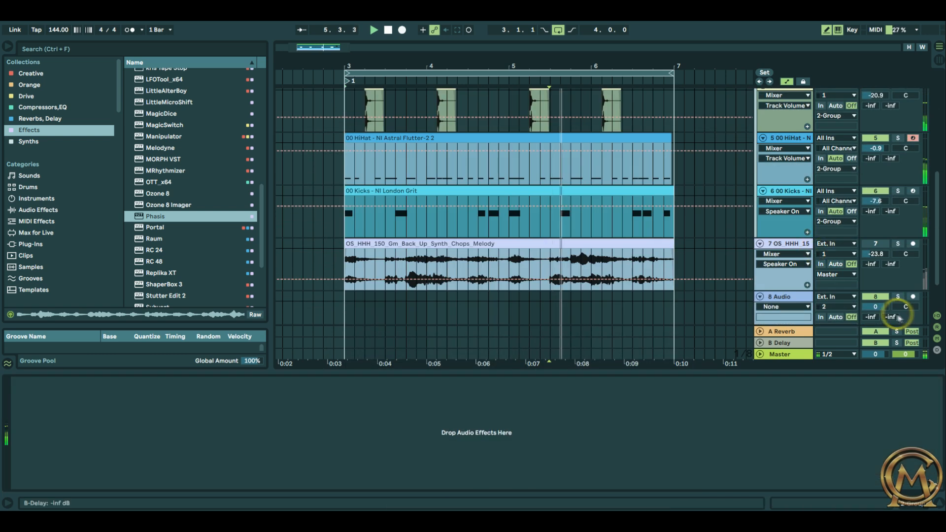
{"action": "scroll", "coordinate": [897, 315], "scroll_direction": "down", "scroll_amount": 2}
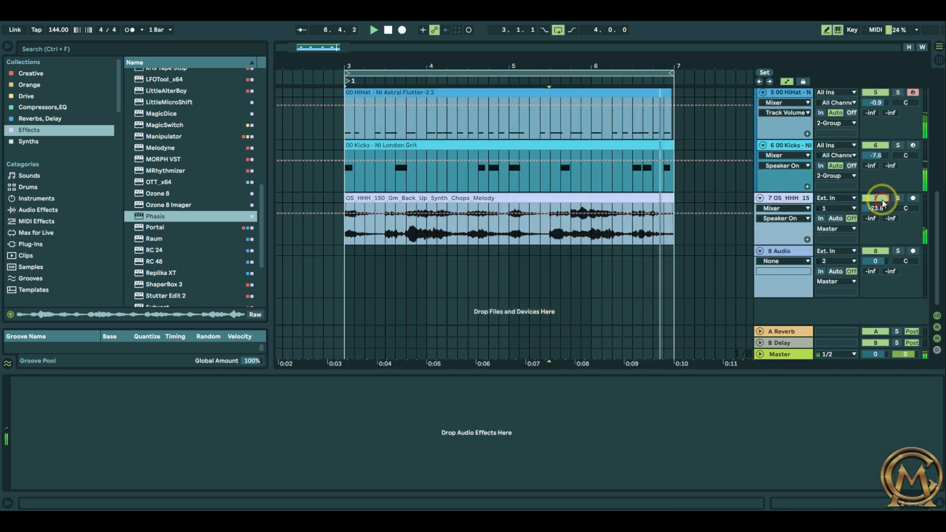
{"action": "scroll", "coordinate": [834, 226], "scroll_direction": "up", "scroll_amount": 2}
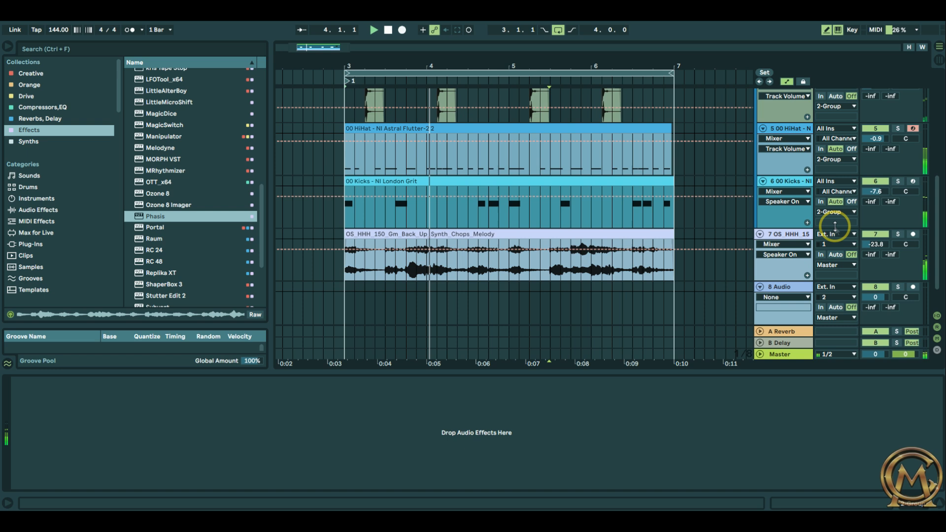
{"action": "scroll", "coordinate": [836, 228], "scroll_direction": "up", "scroll_amount": 2}
{"action": "scroll", "coordinate": [837, 228], "scroll_direction": "up", "scroll_amount": 1}
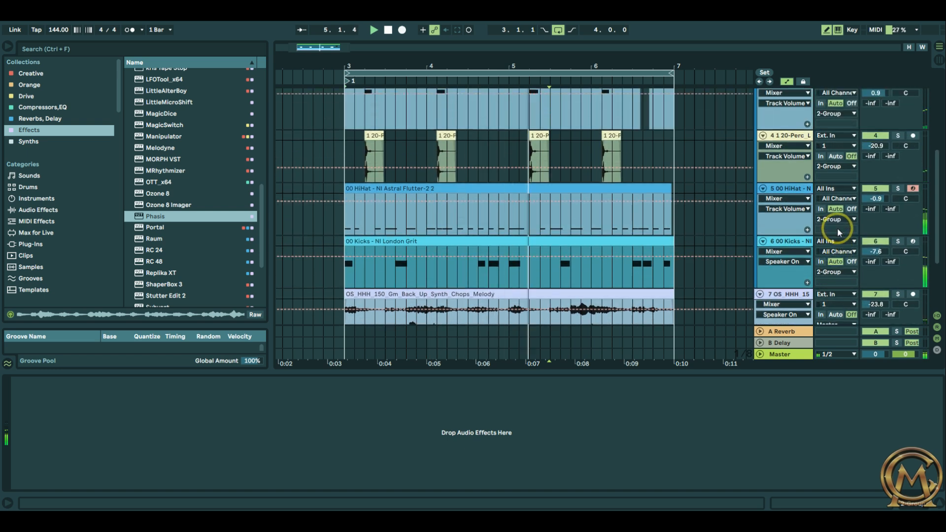
{"action": "scroll", "coordinate": [837, 228], "scroll_direction": "up", "scroll_amount": 2}
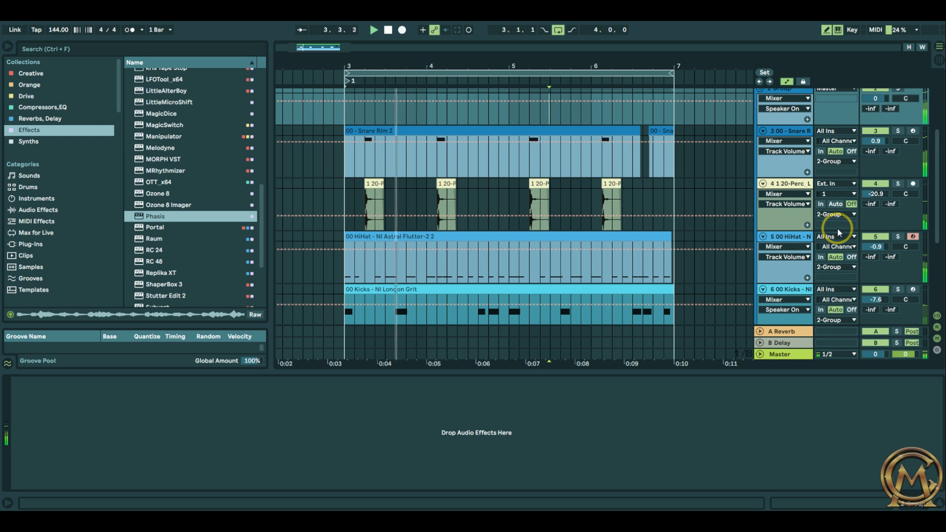
{"action": "scroll", "coordinate": [837, 227], "scroll_direction": "up", "scroll_amount": 5}
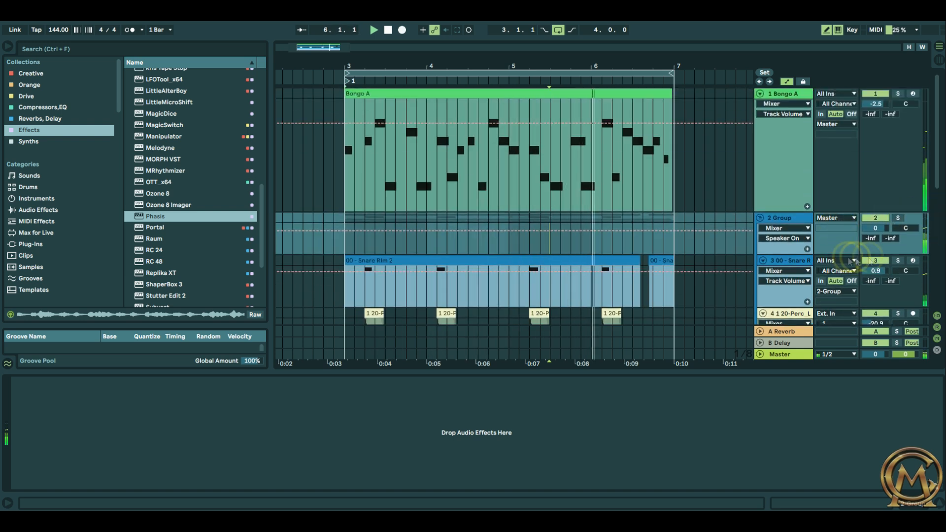
Step: Solo the resampled Audio track and transpose its playing clip up 12 semitones, with Formants at 26.56 and Envelope at 50
{"action": "left_click", "coordinate": [575, 56]}
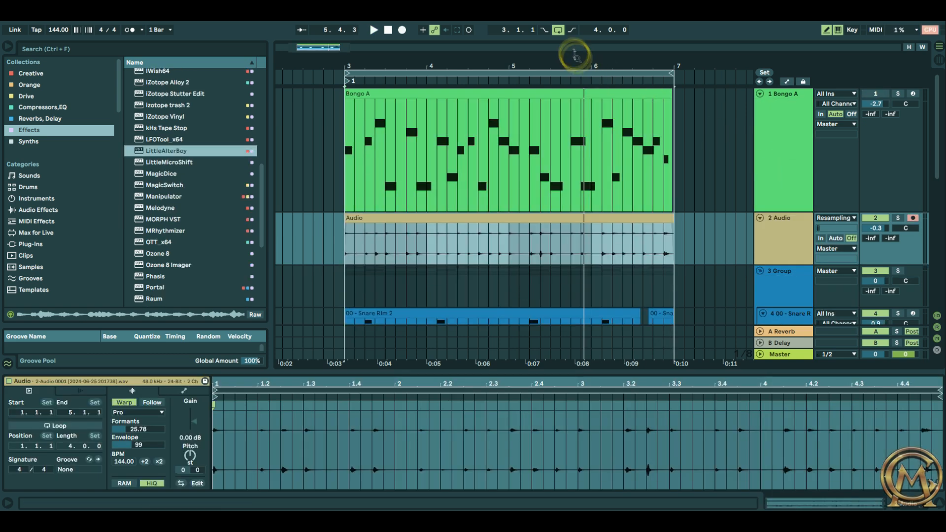
{"action": "left_click", "coordinate": [730, 253]}
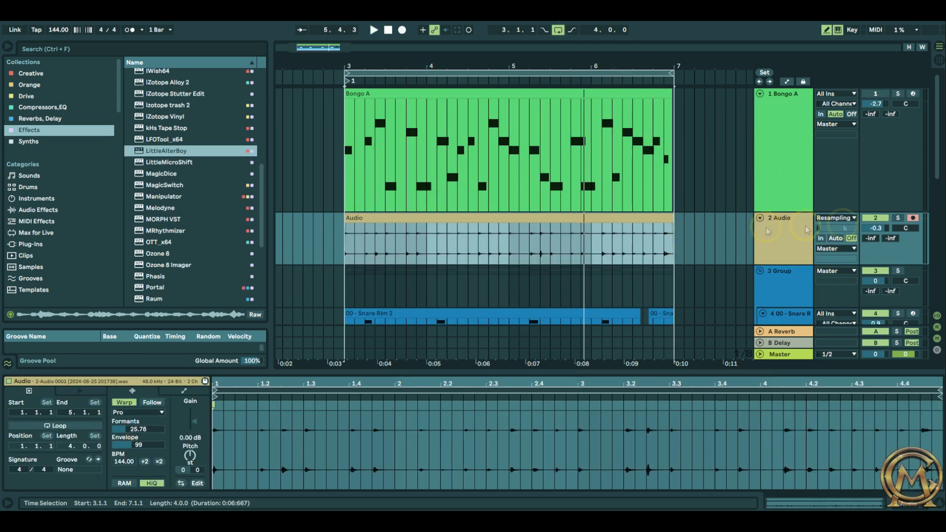
{"action": "left_click", "coordinate": [898, 218]}
{"action": "key", "text": "space"}
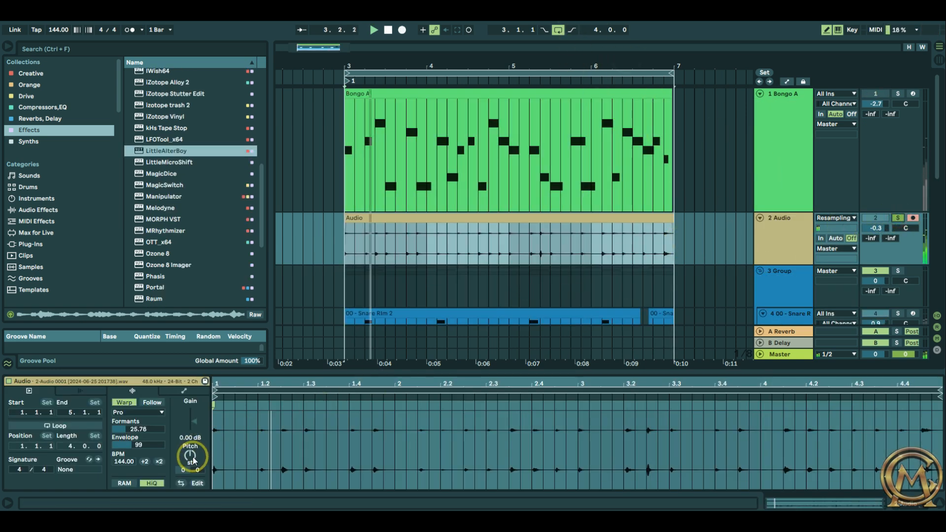
{"action": "left_click_drag", "start_coordinate": [192, 457], "coordinate": [189, 451]}
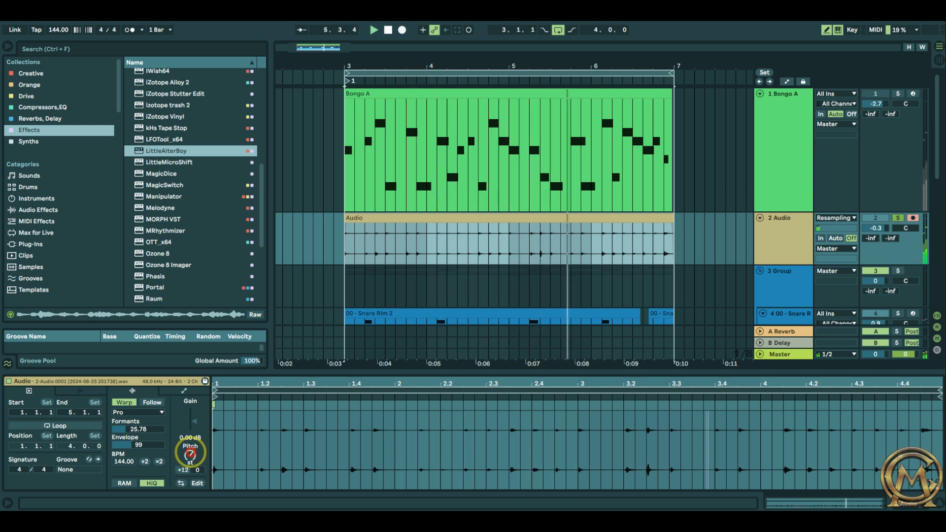
{"action": "left_click_drag", "start_coordinate": [127, 427], "coordinate": [123, 442]}
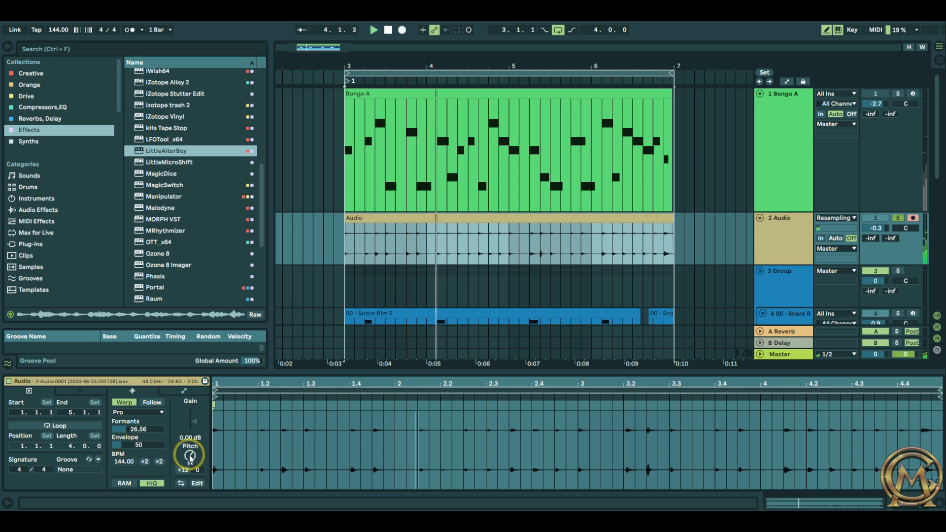
Step: Unsolo the resampled Audio track and bring in the Back Up Synth Chops Melody track
{"action": "left_click", "coordinate": [897, 218]}
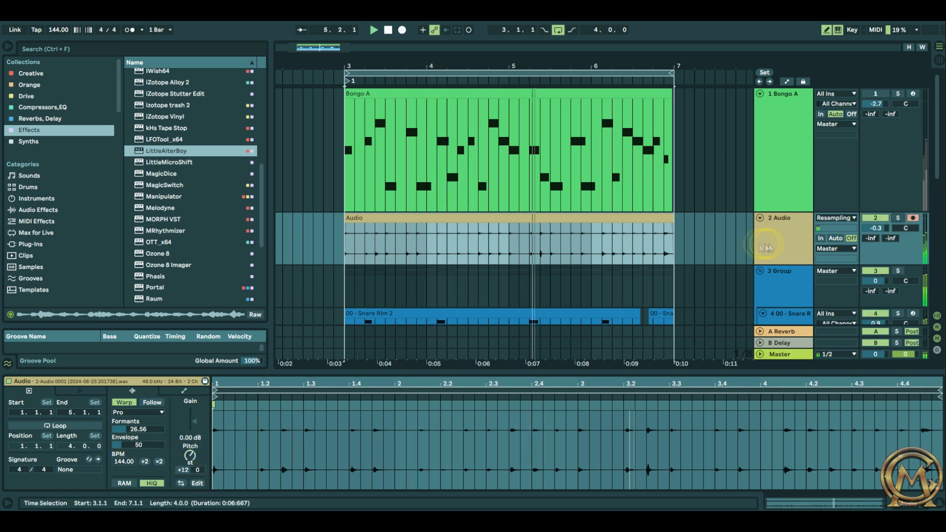
{"action": "left_click", "coordinate": [776, 244]}
{"action": "scroll", "coordinate": [776, 243], "scroll_direction": "down", "scroll_amount": 3}
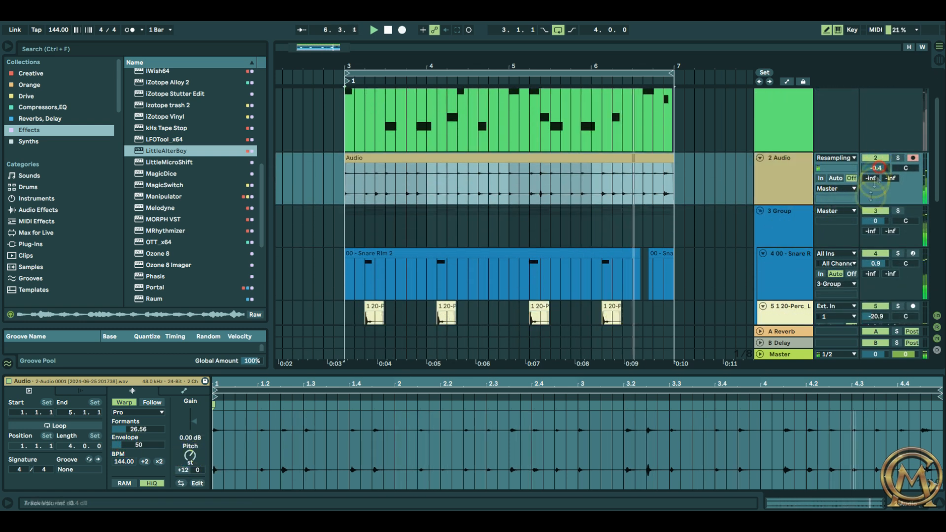
{"action": "scroll", "coordinate": [860, 245], "scroll_direction": "down", "scroll_amount": 3}
{"action": "scroll", "coordinate": [860, 245], "scroll_direction": "down", "scroll_amount": 3}
{"action": "scroll", "coordinate": [867, 244], "scroll_direction": "down", "scroll_amount": 3}
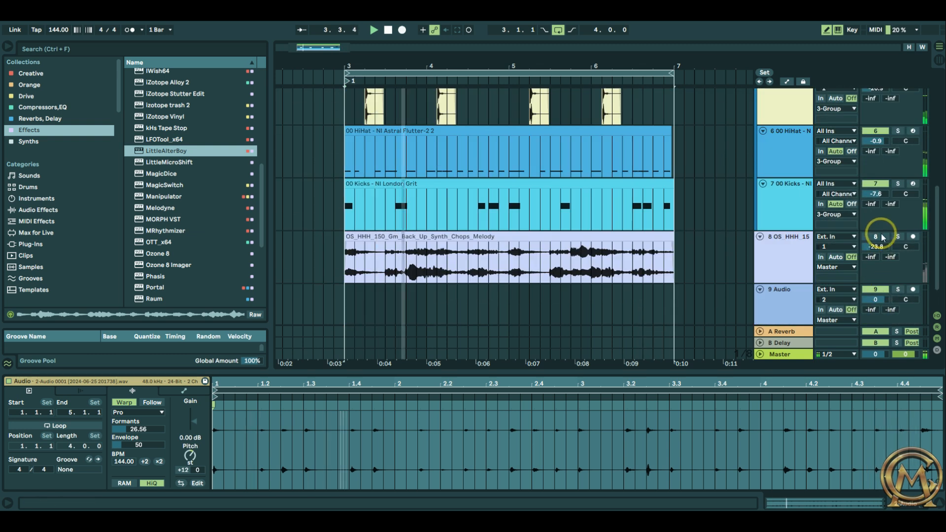
Step: Set the resampled Audio track's volume to -6.5 dB in the full mix
{"action": "scroll", "coordinate": [866, 237], "scroll_direction": "up", "scroll_amount": 5}
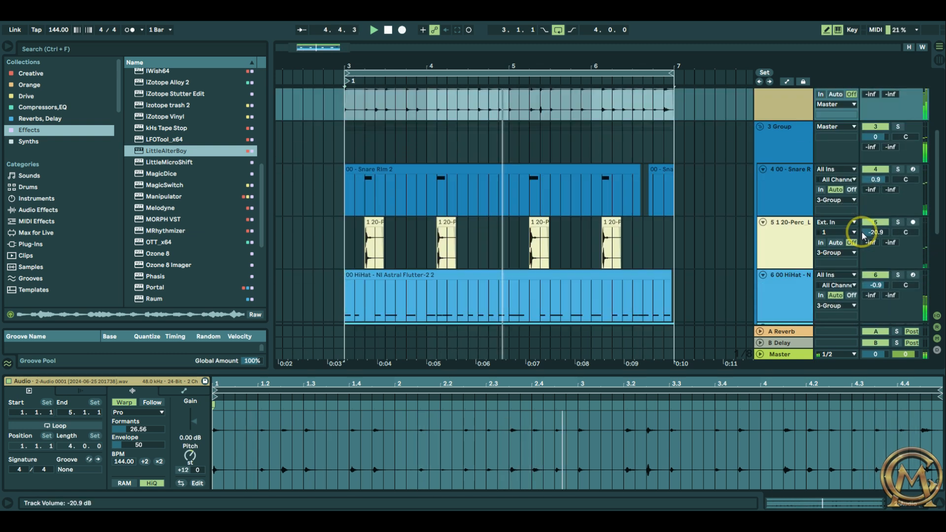
{"action": "scroll", "coordinate": [833, 202], "scroll_direction": "up", "scroll_amount": 3}
{"action": "scroll", "coordinate": [825, 190], "scroll_direction": "up", "scroll_amount": 3}
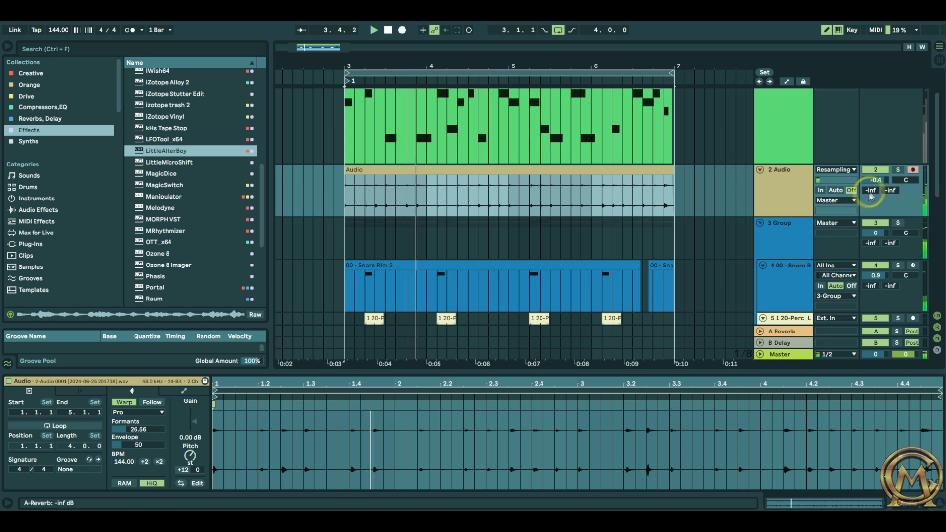
{"action": "left_click_drag", "start_coordinate": [886, 179], "coordinate": [885, 181]}
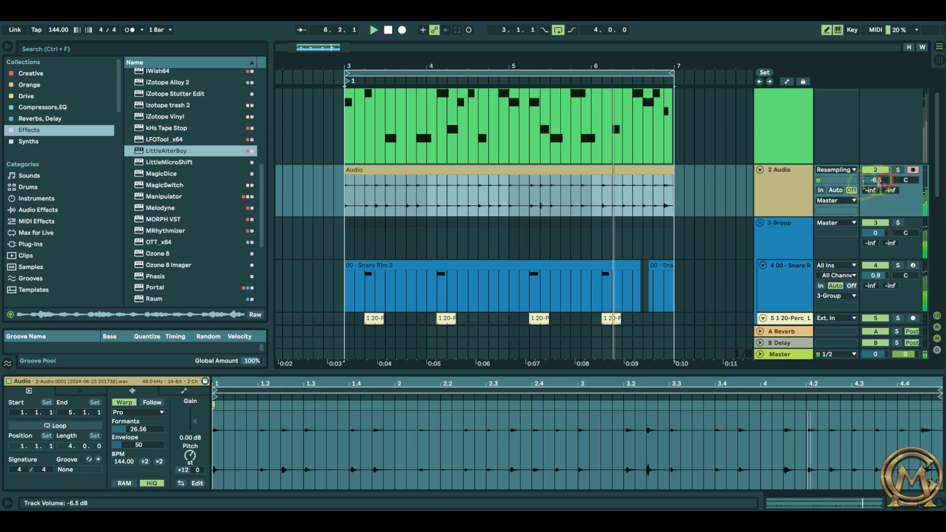
Step: Solo the resampled Audio track, enable its LittleAlterBoy effect and raise the Formant to about 7.2
{"action": "left_click", "coordinate": [774, 194]}
{"action": "left_click", "coordinate": [774, 193]}
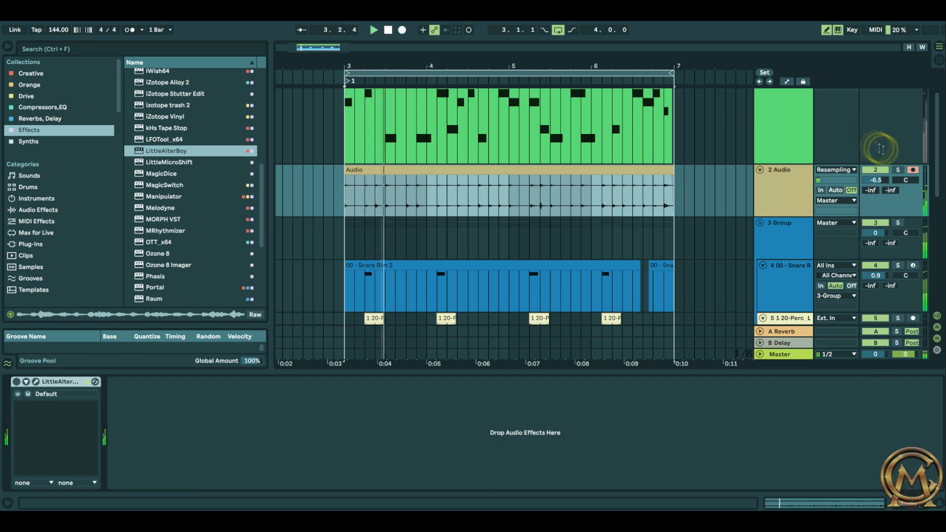
{"action": "left_click", "coordinate": [897, 170]}
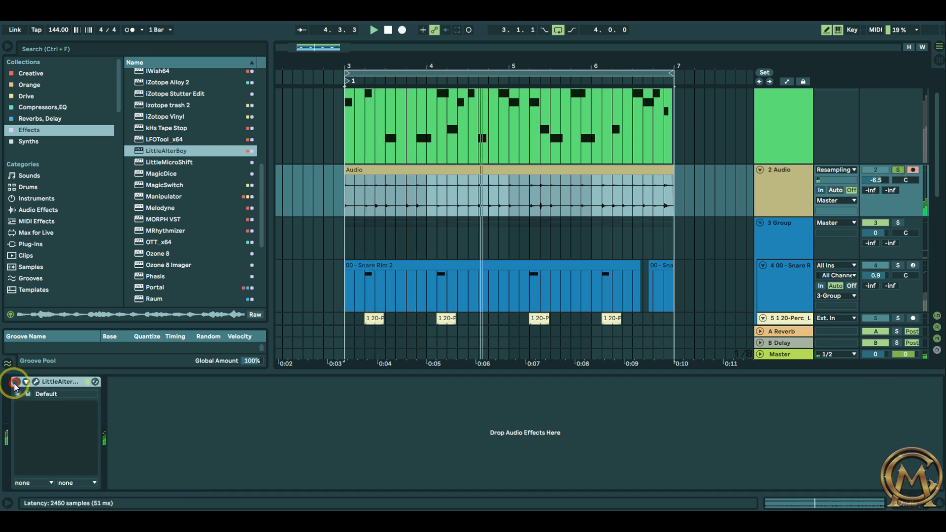
{"action": "left_click", "coordinate": [37, 382]}
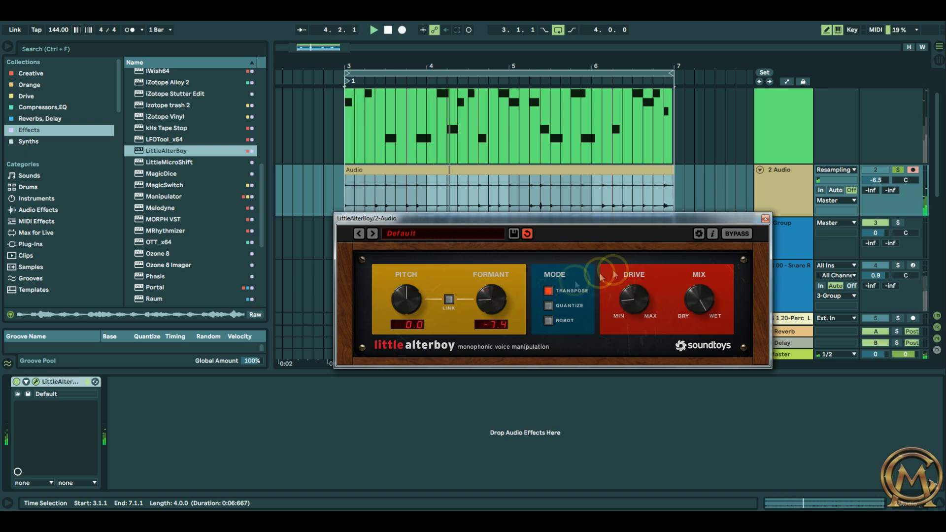
{"action": "left_click_drag", "start_coordinate": [491, 279], "coordinate": [498, 250]}
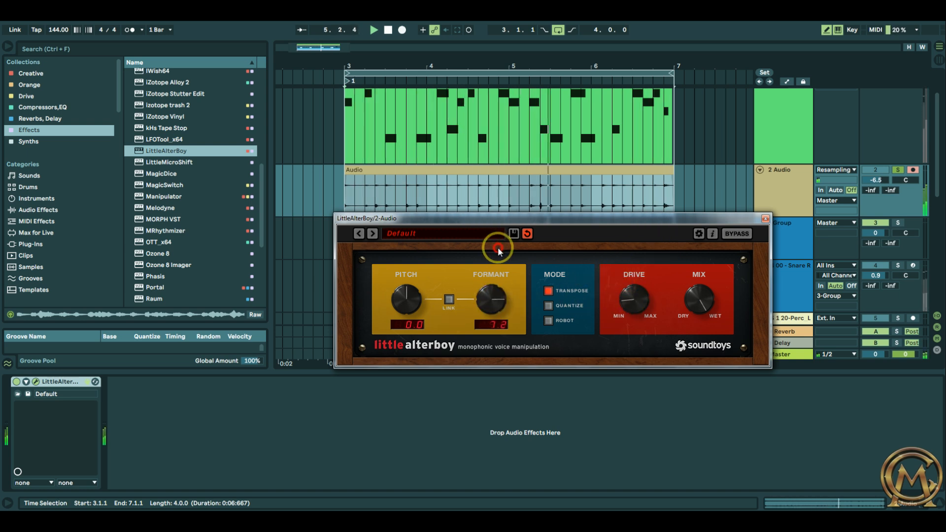
Step: Audition LittleAlterBoy's Formant at about -5.4 in the full mix, and solo the Audio track again
{"action": "left_click", "coordinate": [898, 170]}
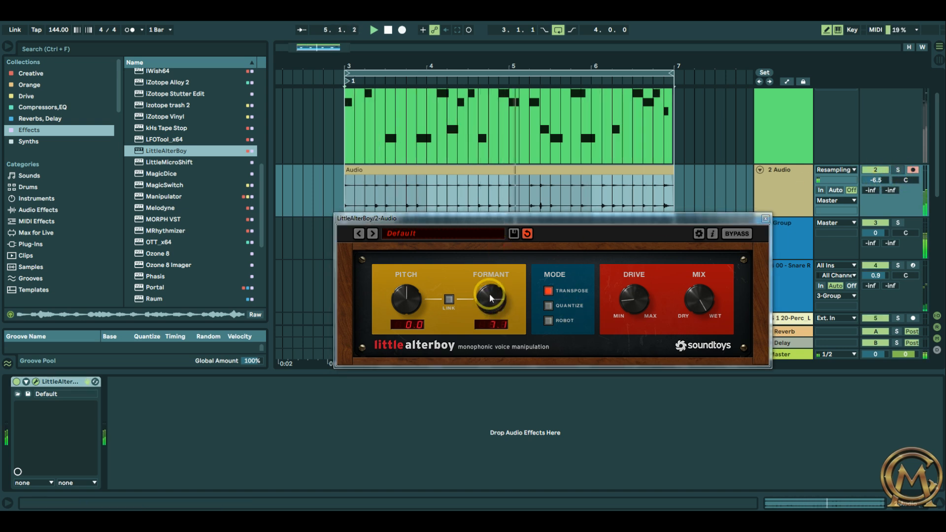
{"action": "left_click_drag", "start_coordinate": [490, 293], "coordinate": [491, 332]}
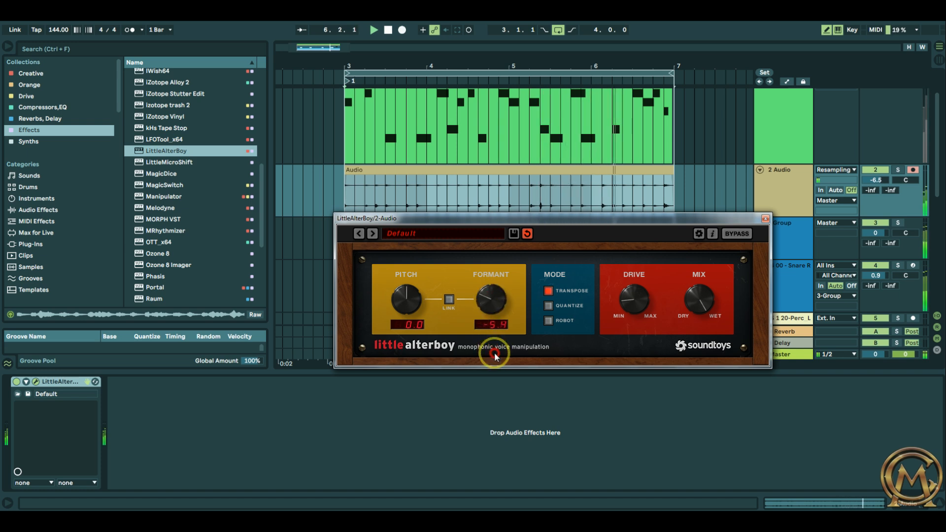
{"action": "left_click", "coordinate": [897, 170]}
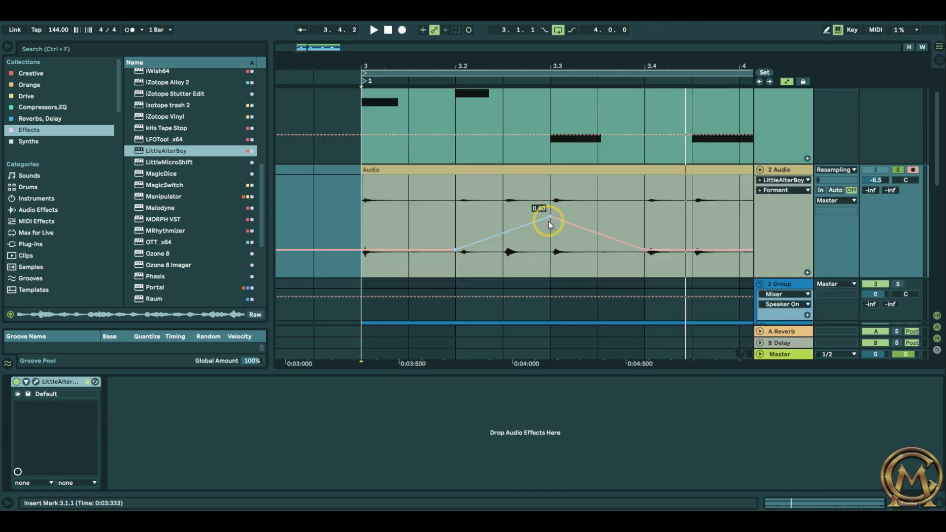
Step: Lower the Formant automation peak at 3.3 to about 0.5, play the automated loop and adjust the Audio track's volume
{"action": "key", "text": "space"}
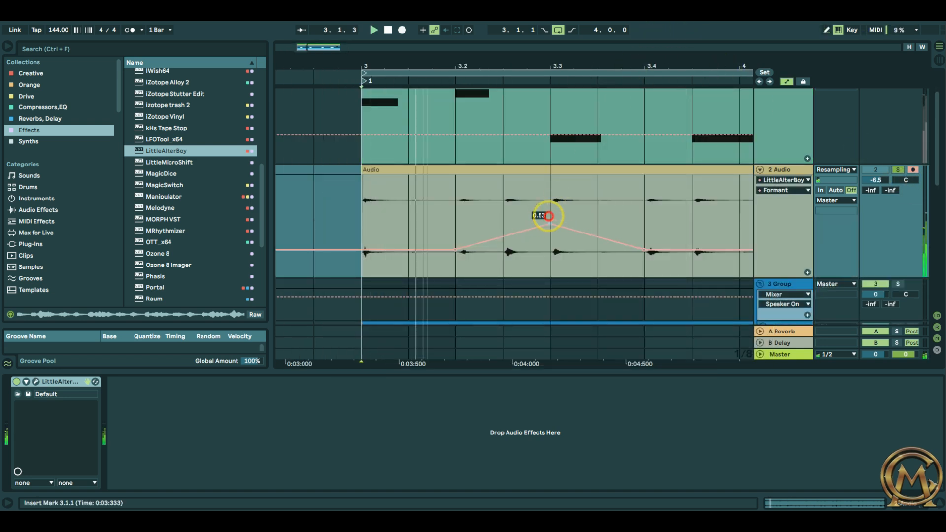
{"action": "left_click_drag", "start_coordinate": [637, 60], "coordinate": [592, 61]}
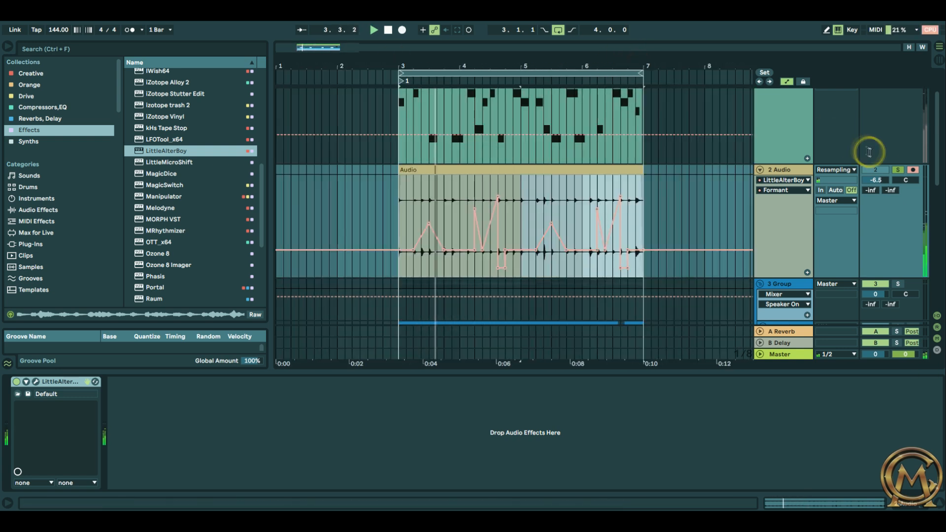
{"action": "left_click", "coordinate": [883, 179]}
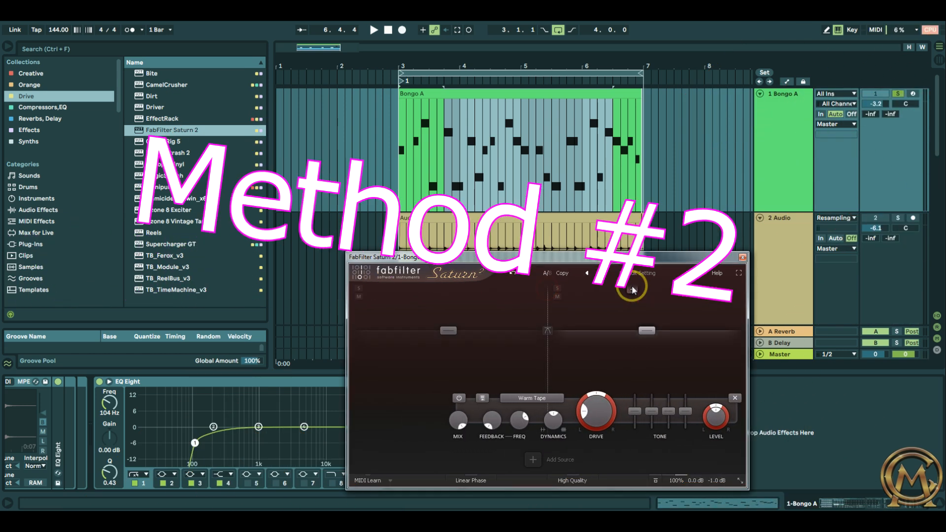
Step: Split off a third band in Saturn 2, shift the lower crossover, raise the middle band's level and lower the first band's level
{"action": "left_click", "coordinate": [631, 288]}
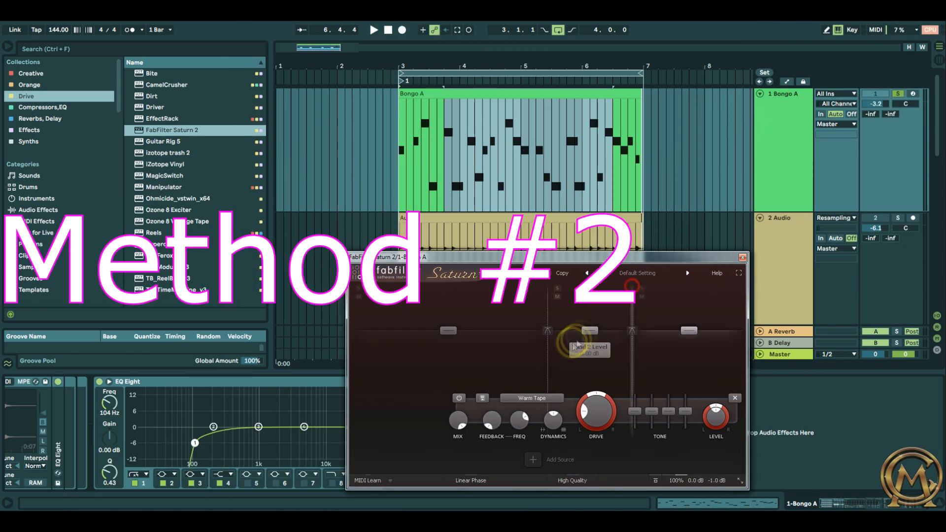
{"action": "left_click_drag", "start_coordinate": [549, 353], "coordinate": [608, 309]}
{"action": "key", "text": "space"}
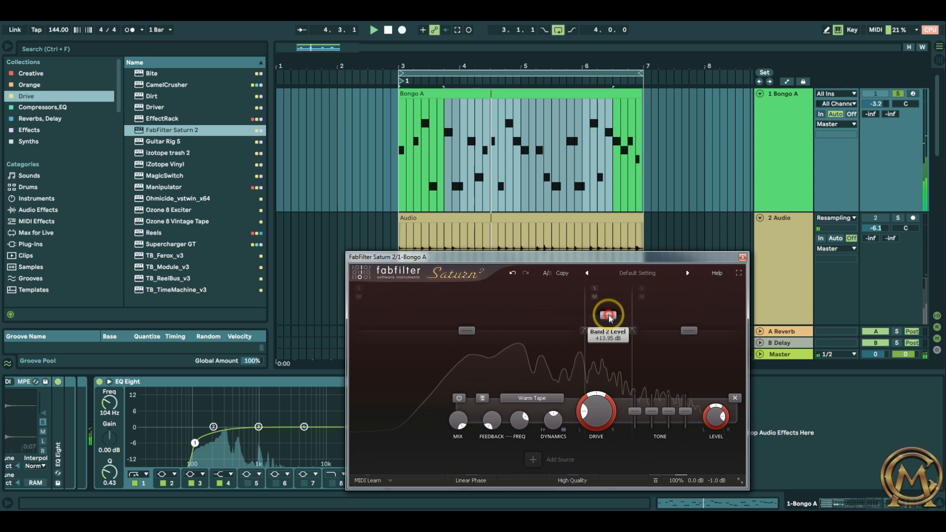
{"action": "left_click_drag", "start_coordinate": [467, 330], "coordinate": [467, 370]}
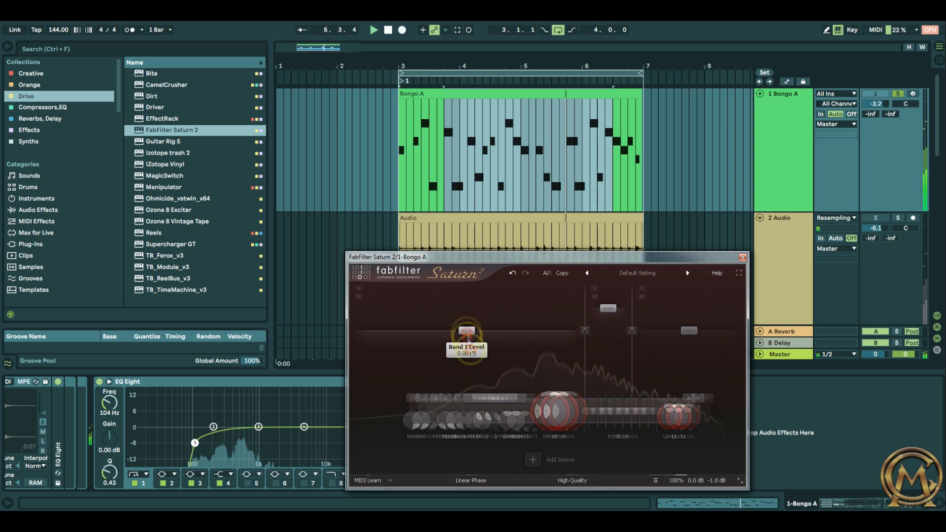
{"action": "left_click_drag", "start_coordinate": [579, 362], "coordinate": [575, 362]}
Step: Close the Saturn 2 window and examine the Bongo A clip's notes in an enlarged editor
{"action": "left_click", "coordinate": [513, 92]}
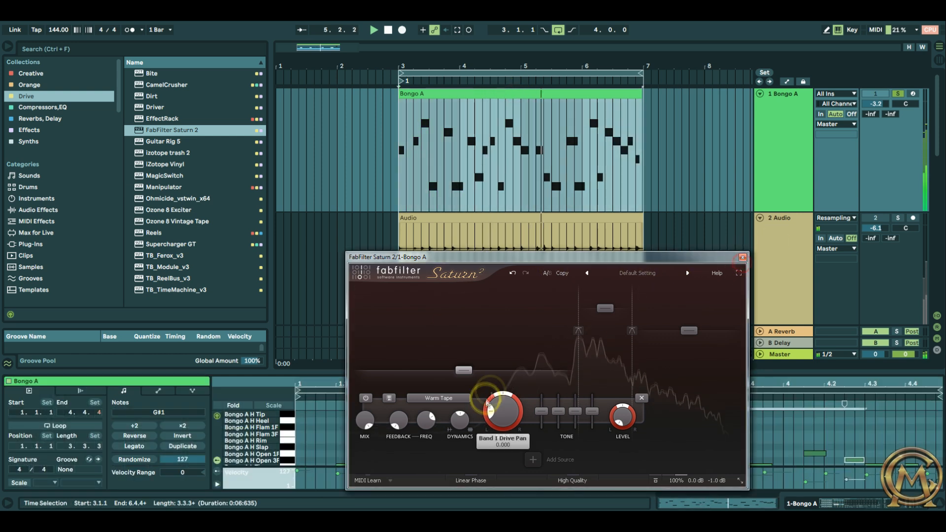
{"action": "left_click", "coordinate": [742, 256]}
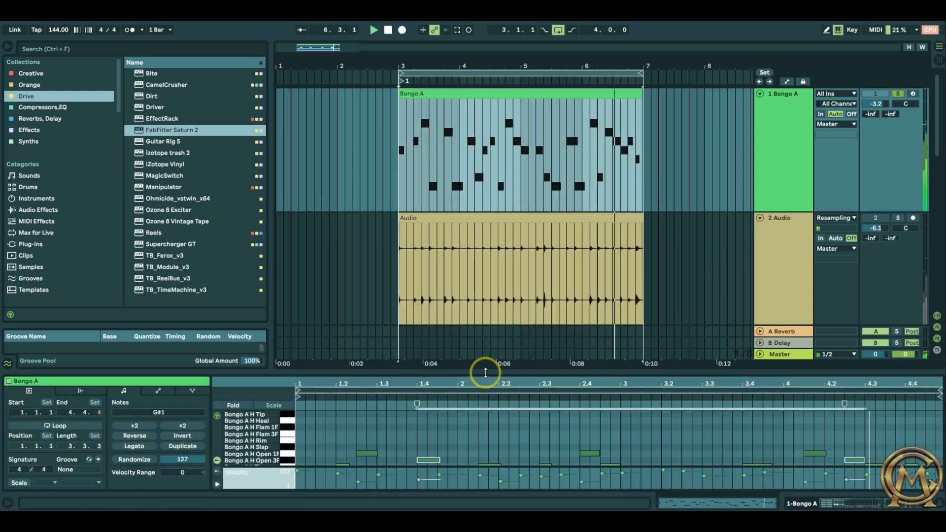
{"action": "left_click_drag", "start_coordinate": [486, 372], "coordinate": [485, 238]}
{"action": "left_click", "coordinate": [290, 352]}
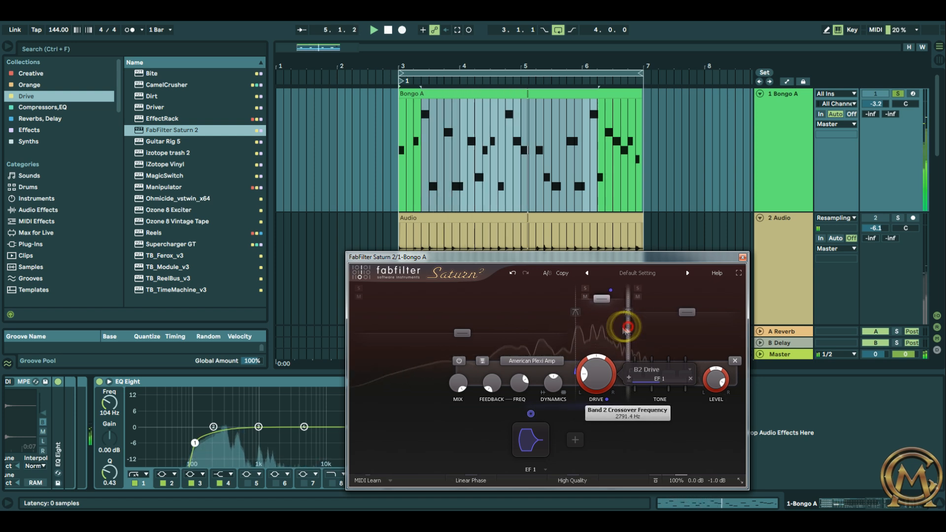
Step: Raise the crossover frequency between Saturn 2's first and second bands and unsolo the Bongo A track
{"action": "left_click_drag", "start_coordinate": [577, 335], "coordinate": [597, 344]}
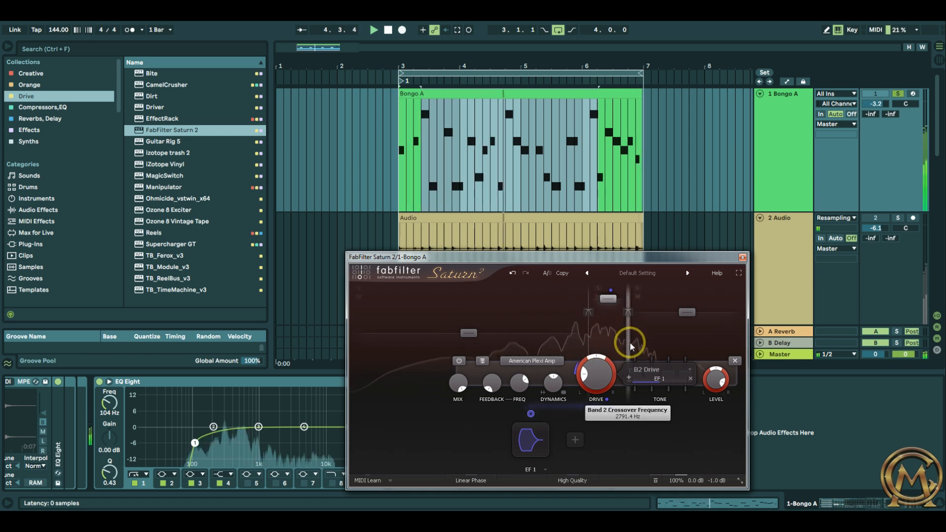
{"action": "left_click", "coordinate": [898, 94]}
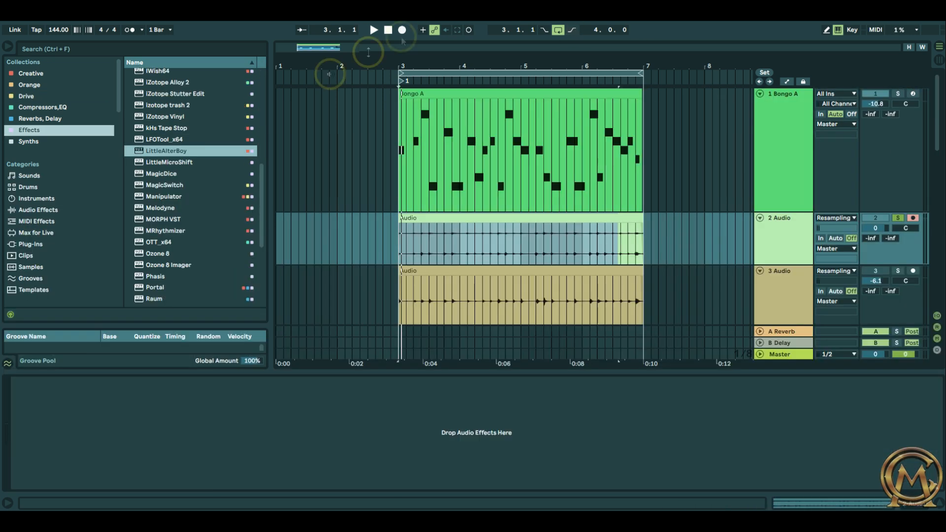
Step: Add LittleMicroShift to the new Audio track below Bongo A and adjust its Mix while the loop plays
{"action": "key", "text": "space"}
{"action": "left_click_drag", "start_coordinate": [154, 162], "coordinate": [493, 449]}
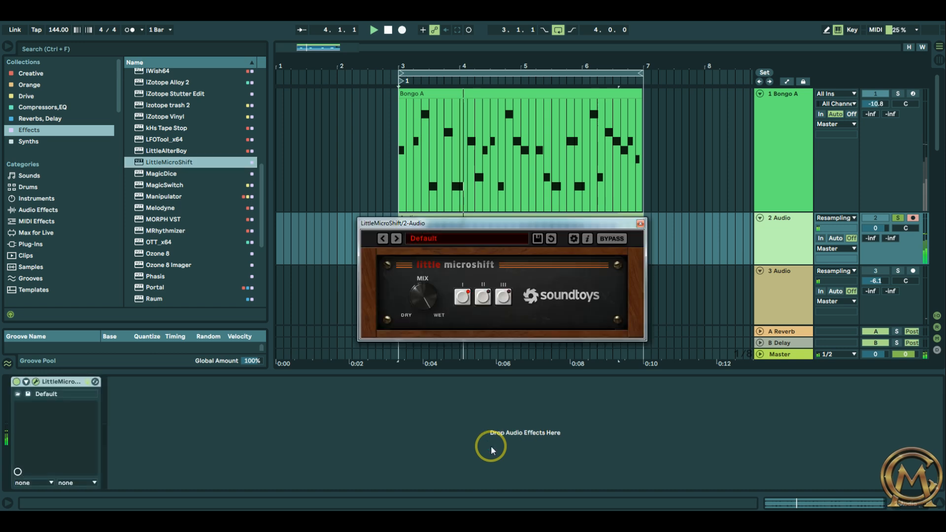
{"action": "left_click_drag", "start_coordinate": [420, 296], "coordinate": [418, 323]}
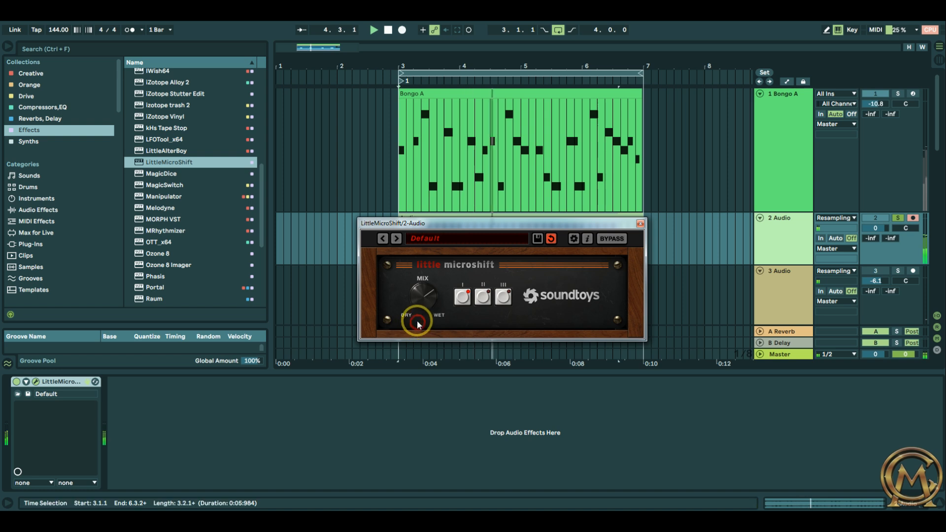
{"action": "left_click", "coordinate": [641, 225]}
Step: Set the new Audio clip's warp mode to Complex Pro with Formants 1.56 and Envelope 27, and transpose it -9 semitones
{"action": "left_click", "coordinate": [570, 216]}
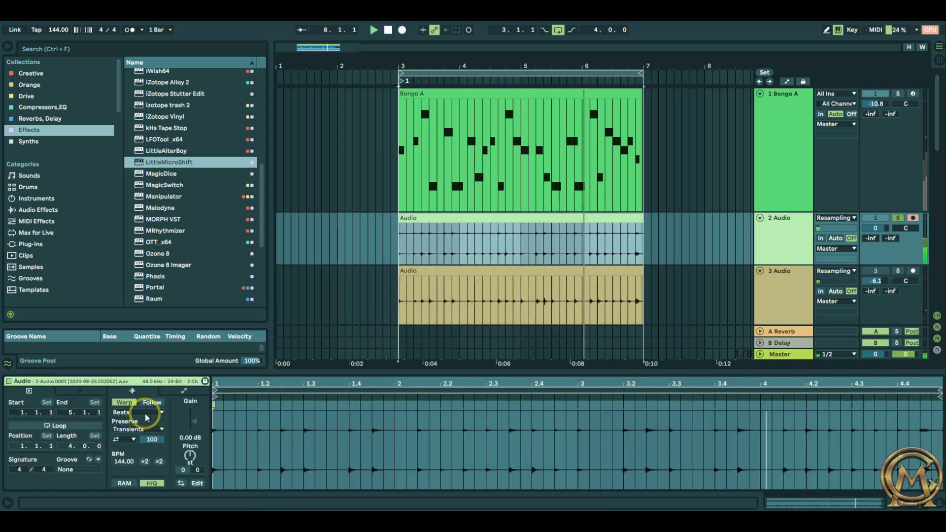
{"action": "left_click", "coordinate": [144, 413]}
{"action": "left_click", "coordinate": [131, 466]}
{"action": "left_click_drag", "start_coordinate": [189, 451], "coordinate": [190, 456]}
{"action": "left_click_drag", "start_coordinate": [151, 429], "coordinate": [189, 450]}
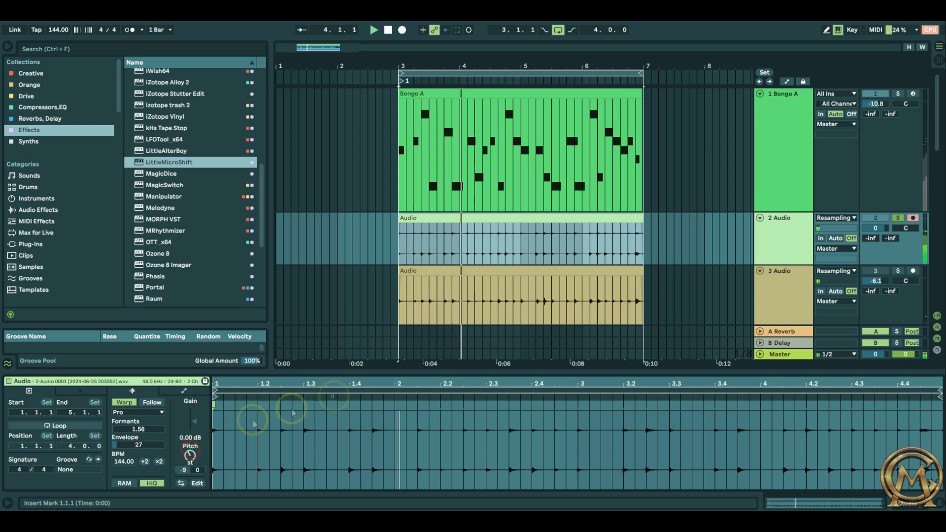
Step: Group the Bongo A and new Audio tracks, set the Audio track's volume to -15.3 dB and unsolo the group
{"action": "left_click", "coordinate": [897, 220]}
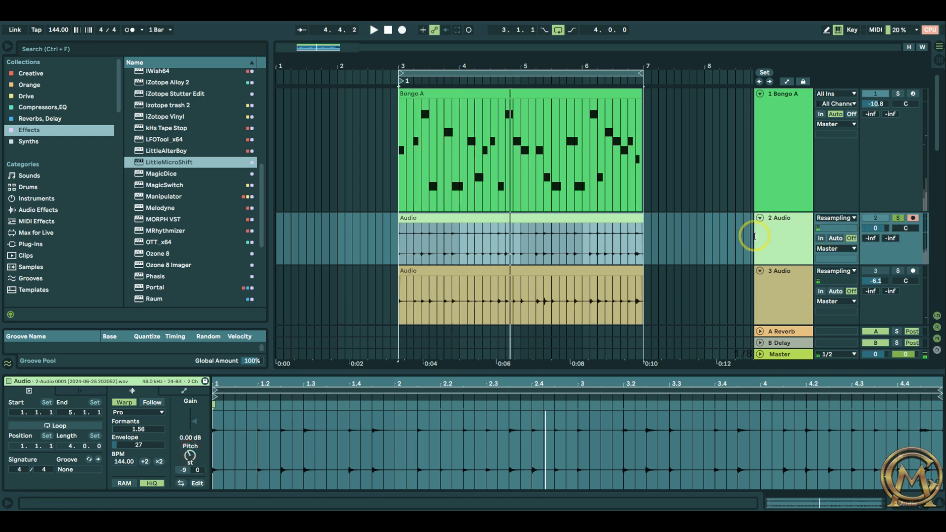
{"action": "left_click", "coordinate": [783, 231]}
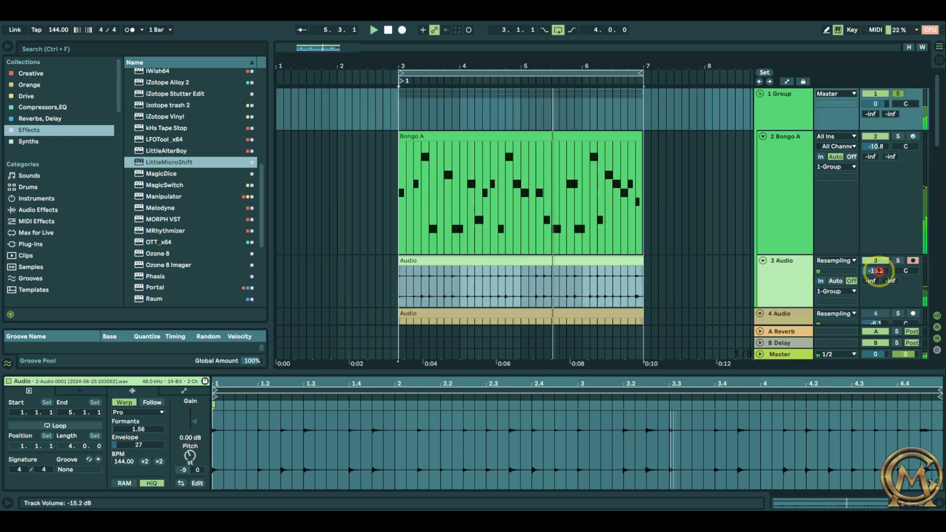
{"action": "left_click_drag", "start_coordinate": [879, 271], "coordinate": [878, 272]}
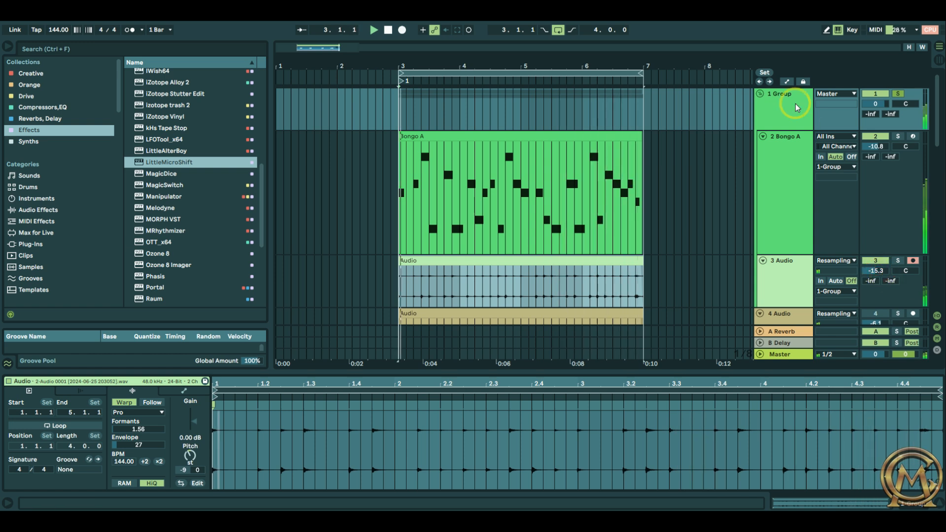
{"action": "left_click", "coordinate": [897, 94]}
Step: Review the drum group and melody tracks in the arrangement while the full mix plays
{"action": "scroll", "coordinate": [803, 148], "scroll_direction": "down", "scroll_amount": 10}
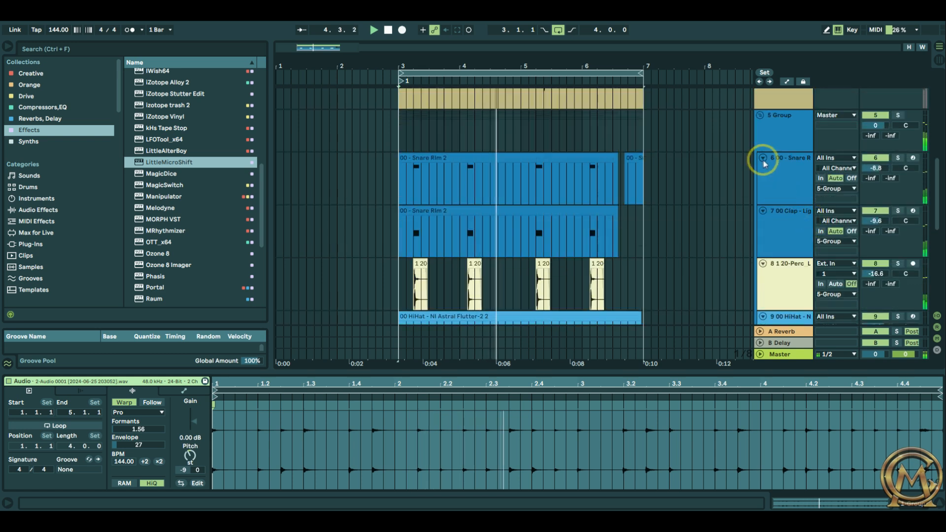
{"action": "scroll", "coordinate": [778, 185], "scroll_direction": "up", "scroll_amount": 6}
{"action": "scroll", "coordinate": [779, 184], "scroll_direction": "up", "scroll_amount": 3}
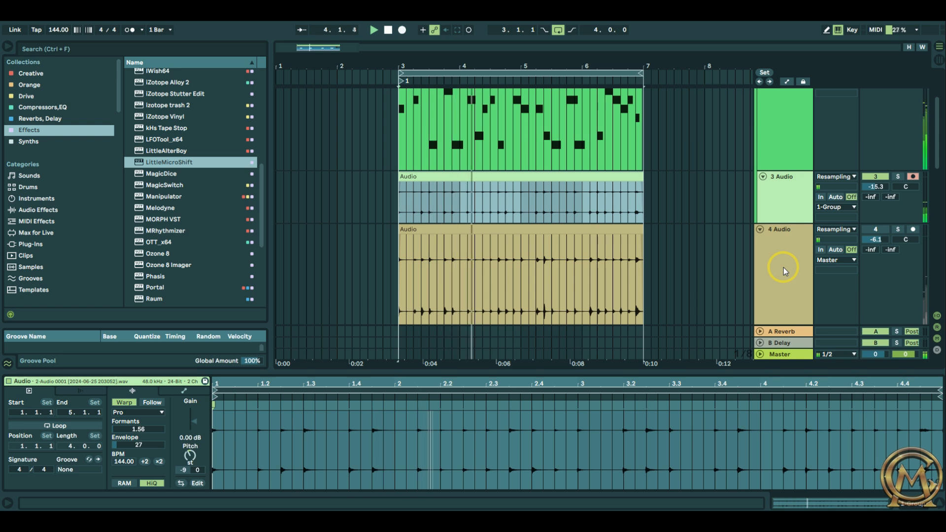
{"action": "scroll", "coordinate": [783, 268], "scroll_direction": "up", "scroll_amount": 1}
{"action": "scroll", "coordinate": [783, 267], "scroll_direction": "up", "scroll_amount": 1}
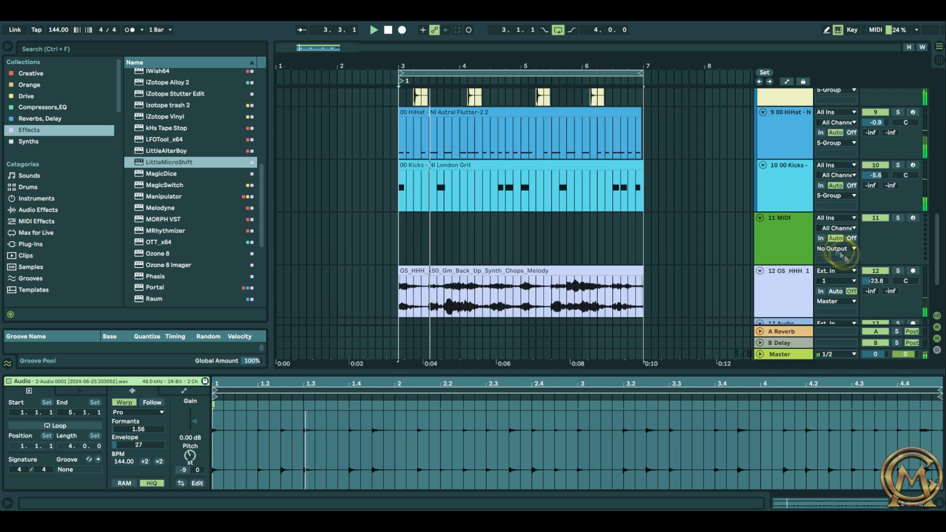
{"action": "scroll", "coordinate": [813, 220], "scroll_direction": "up", "scroll_amount": 6}
{"action": "scroll", "coordinate": [813, 220], "scroll_direction": "up", "scroll_amount": 4}
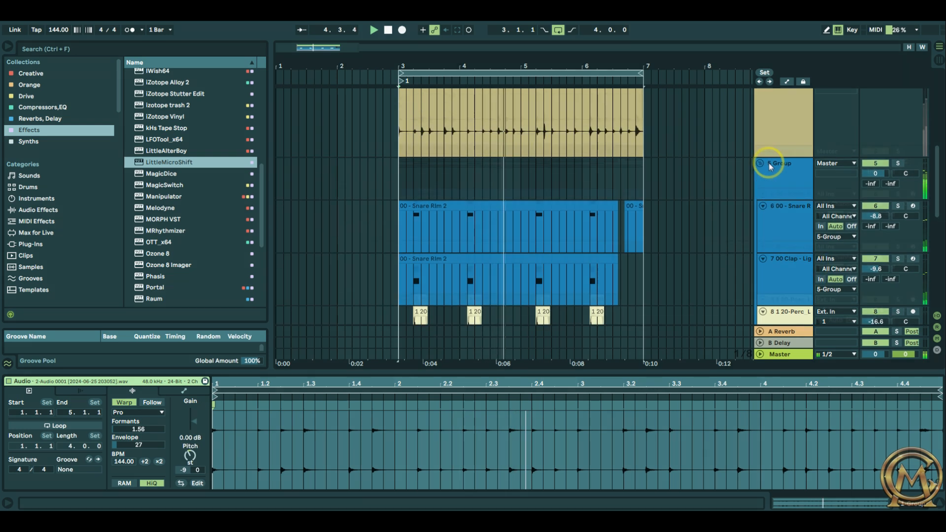
{"action": "scroll", "coordinate": [779, 187], "scroll_direction": "up", "scroll_amount": 3}
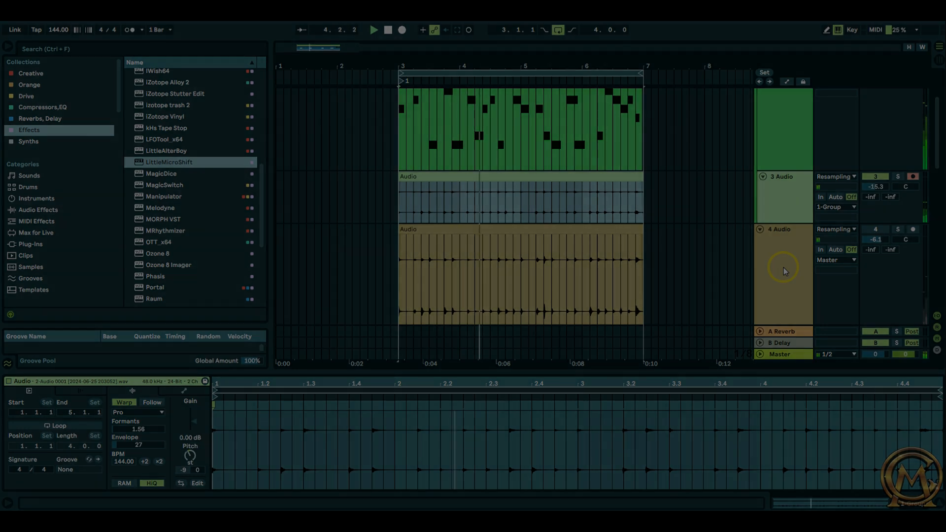
{"action": "scroll", "coordinate": [783, 268], "scroll_direction": "up", "scroll_amount": 2}
{"action": "scroll", "coordinate": [783, 267], "scroll_direction": "up", "scroll_amount": 2}
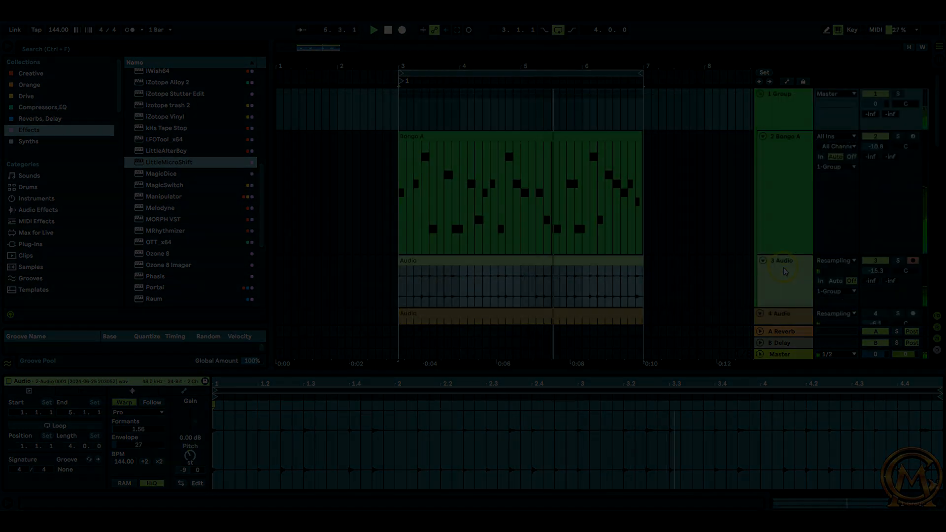